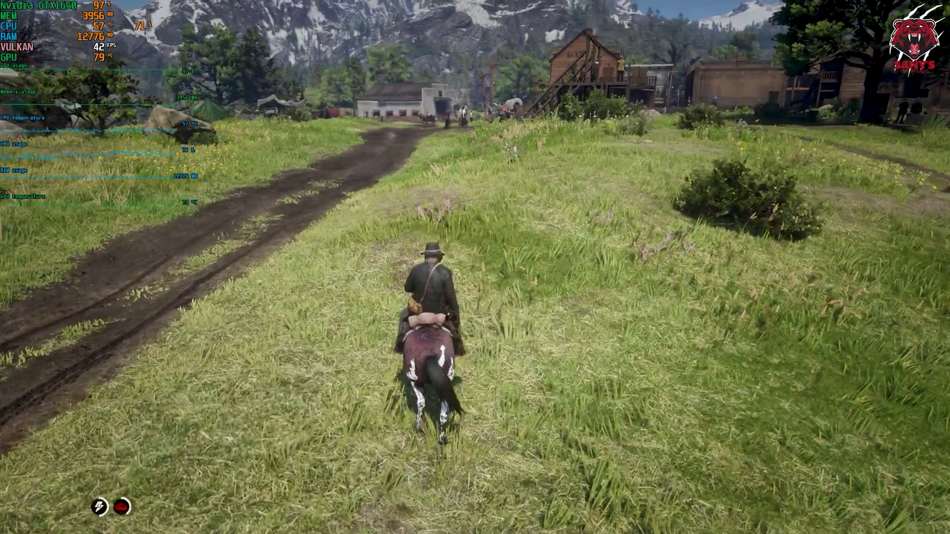
In the pause menu's graphics settings, set VSync to Half and Triple Buffering to Off
key("Escape")
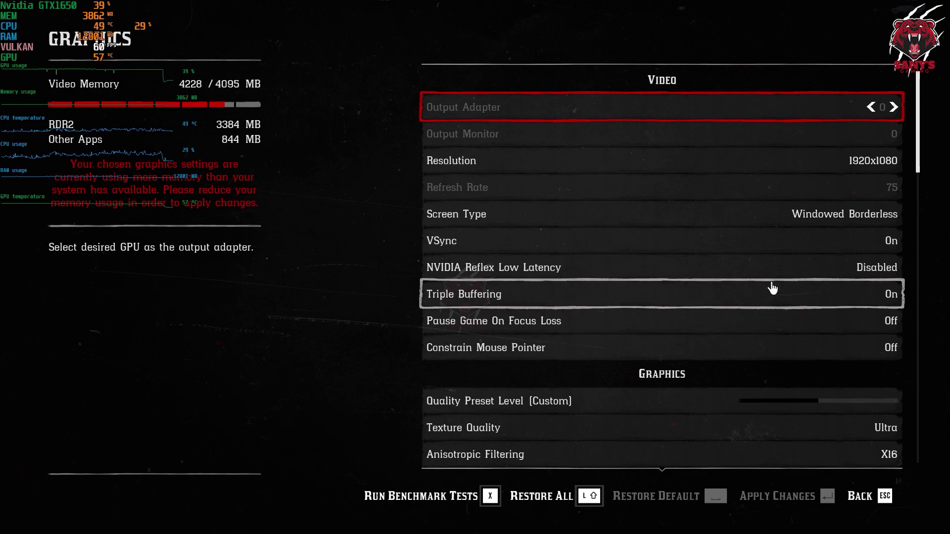
left_click(886, 244)
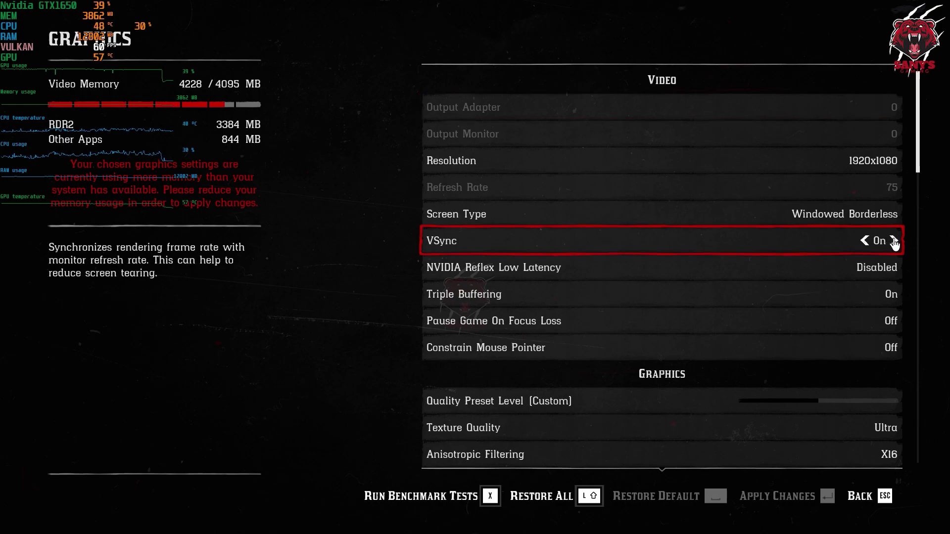
left_click(894, 242)
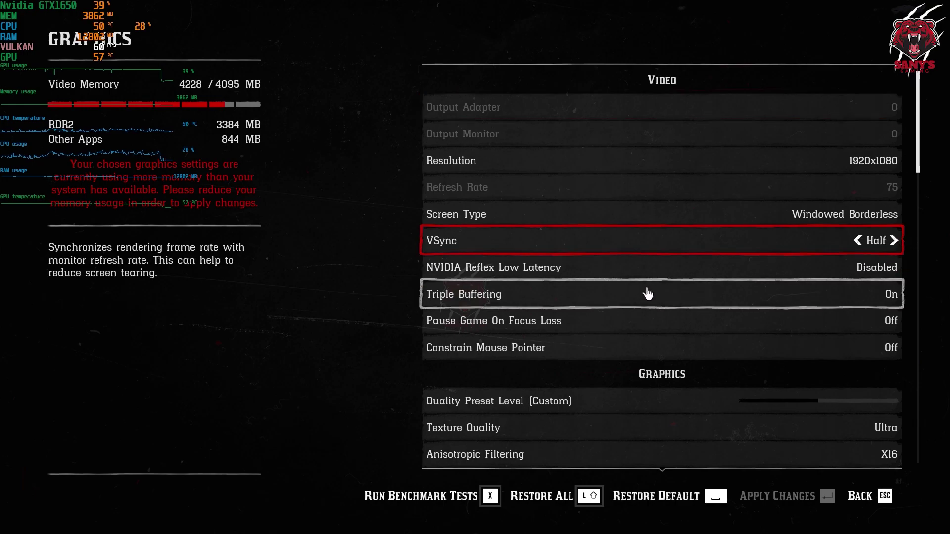
left_click(879, 300)
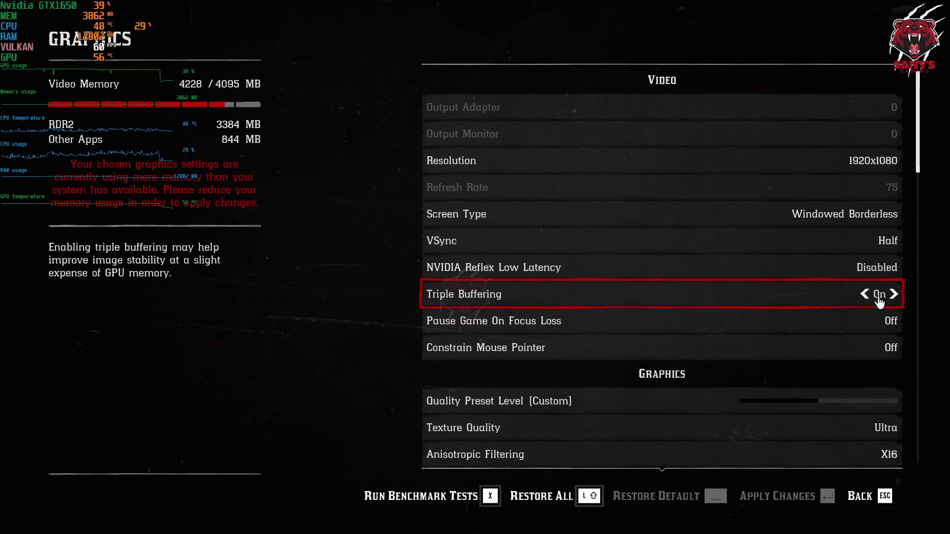
left_click(894, 295)
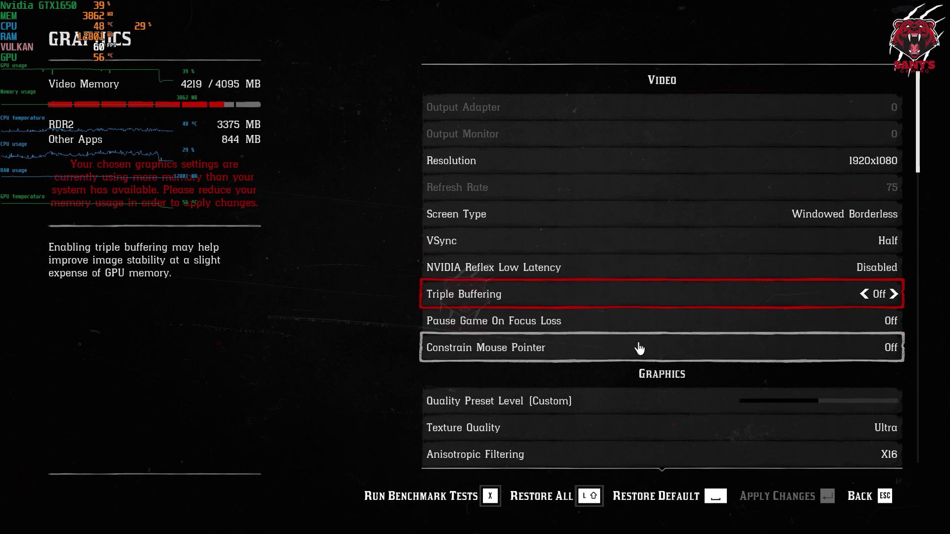
Scroll down to review the graphics quality options: TAA High, with FXAA, MSAA and FSR 2.0 Off
key("Down")
key("Down")
key("Down")
key("Down")
key("Down")
key("Down")
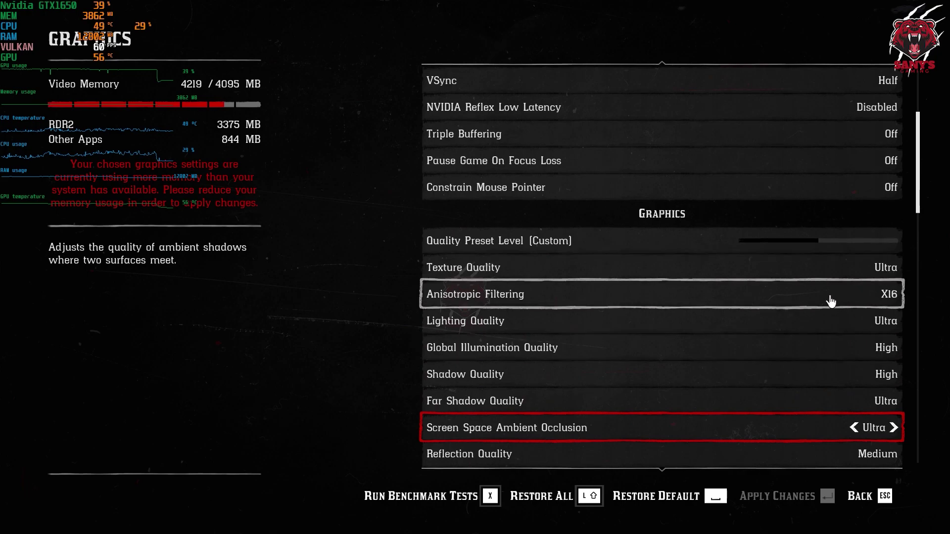
key("Down")
key("Down")
key("Down")
key("Down")
key("Down")
key("Down")
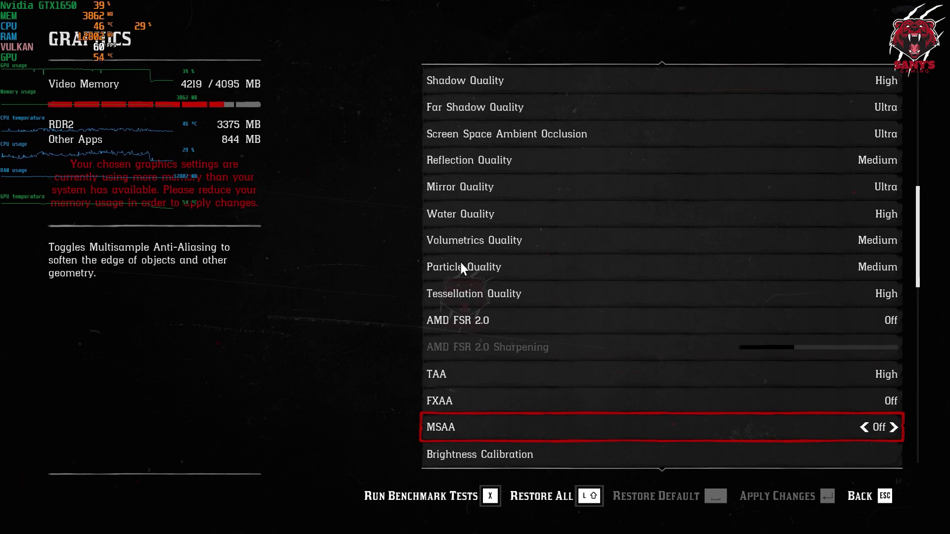
scroll(800, 324, "down", 5)
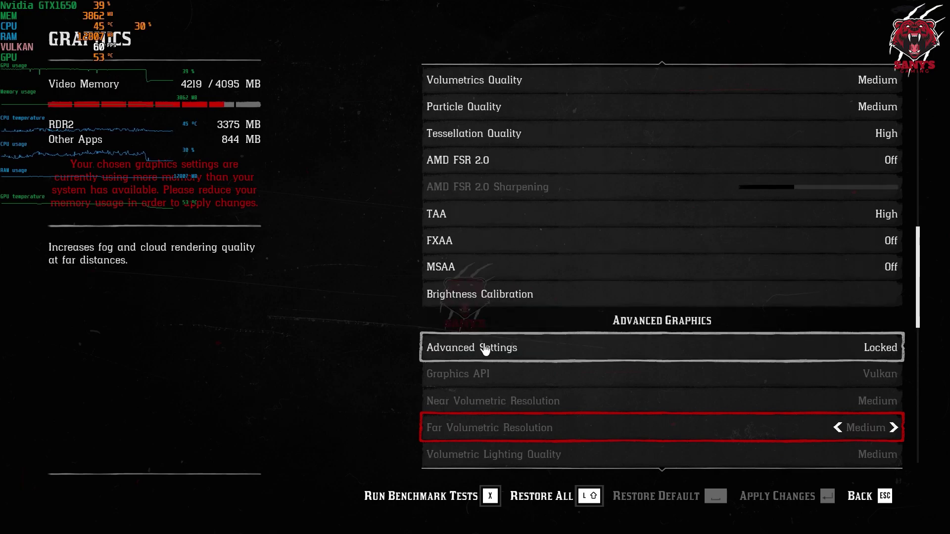
Unlock Advanced Settings, switch Graphics API from Vulkan to DirectX 12, and accept the restart alert
left_click(861, 357)
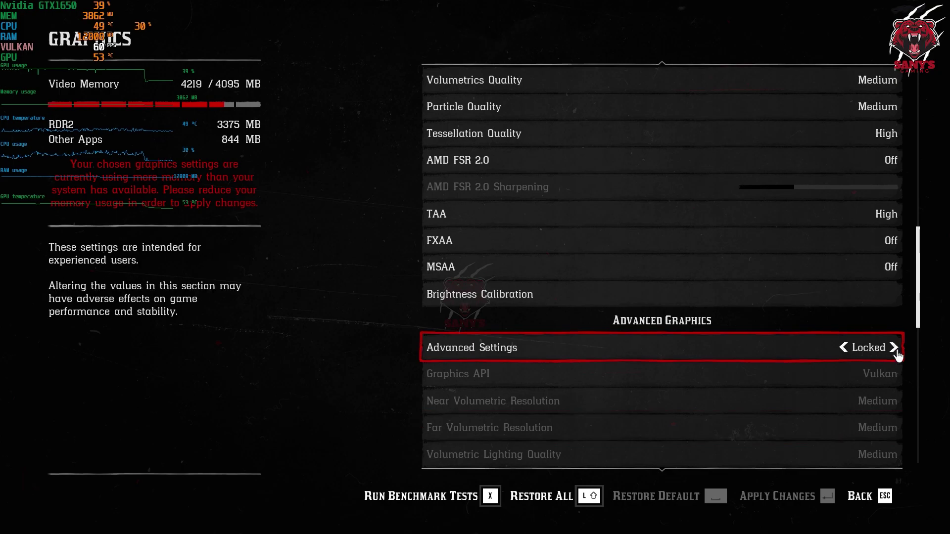
left_click(897, 353)
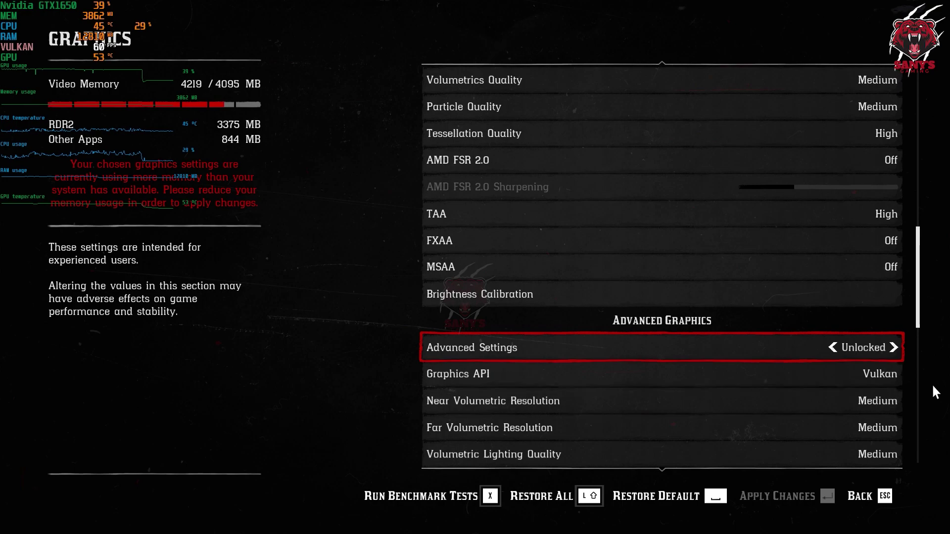
left_click(656, 357)
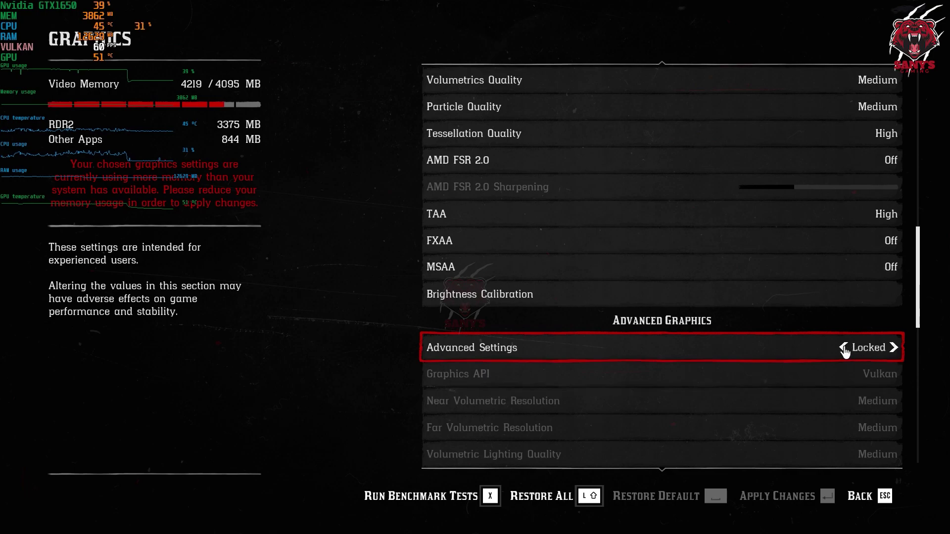
left_click(894, 348)
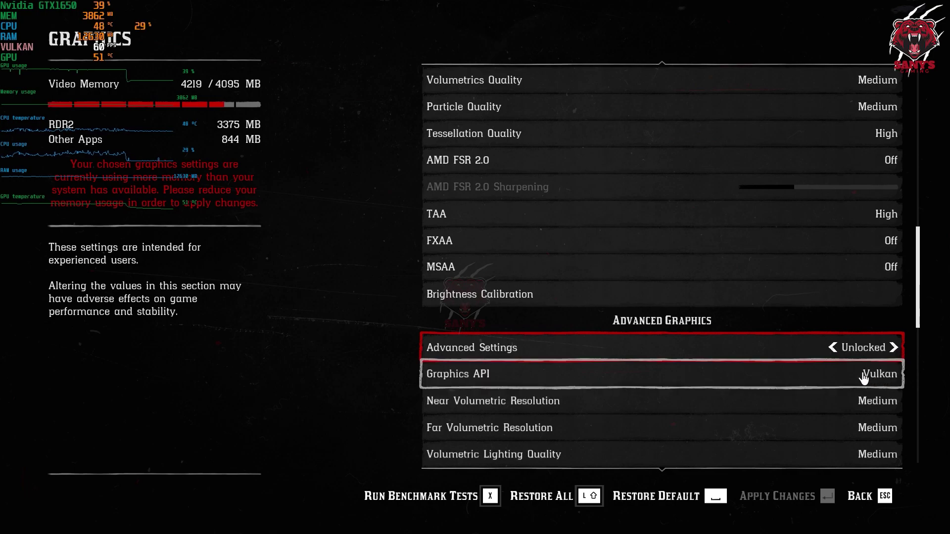
left_click(895, 375)
left_click(896, 375)
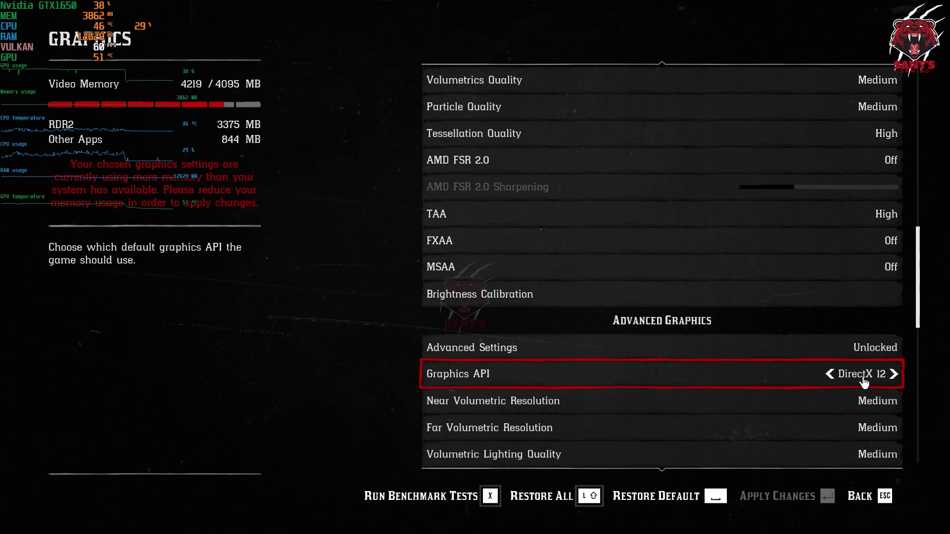
left_click(882, 500)
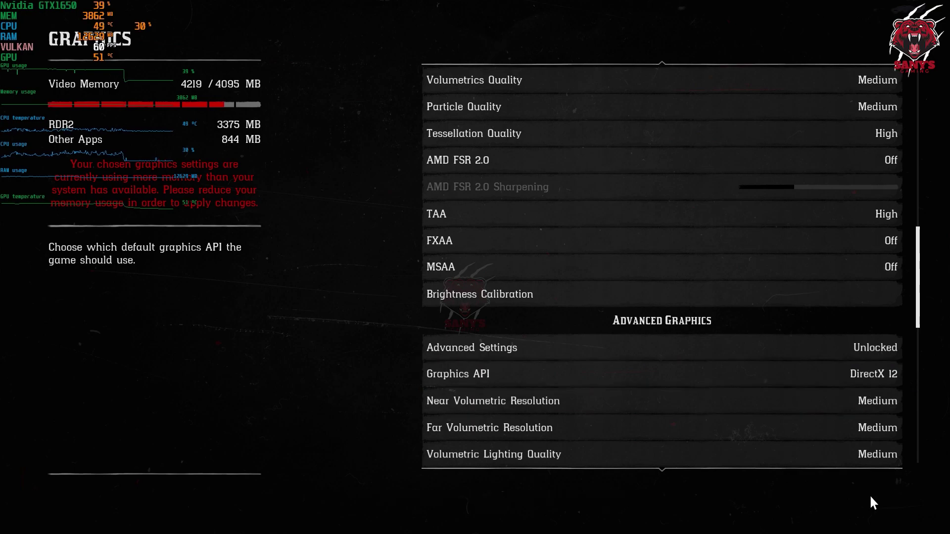
left_click(885, 501)
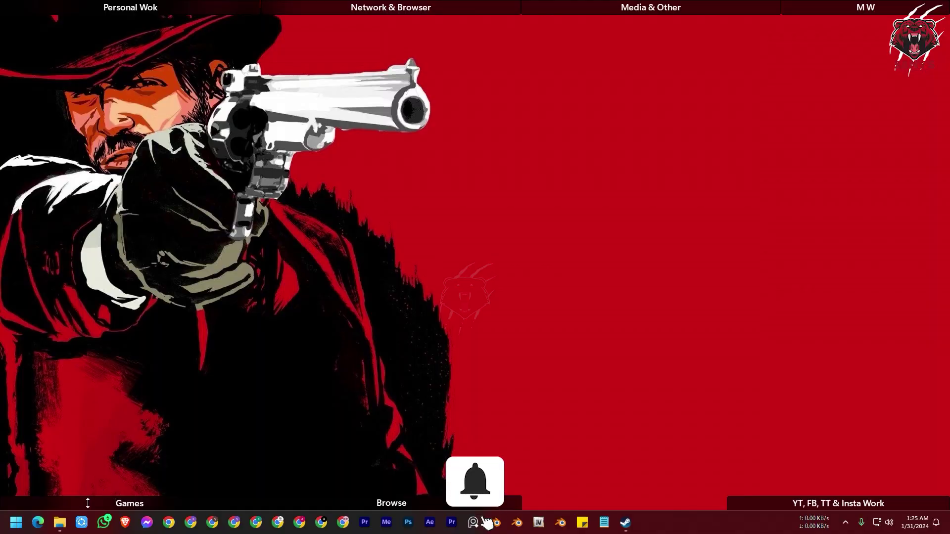
Show the 'fsr 3 in rdr 2' mods folder with its four FSR 3 archives in File Explorer
left_click(61, 530)
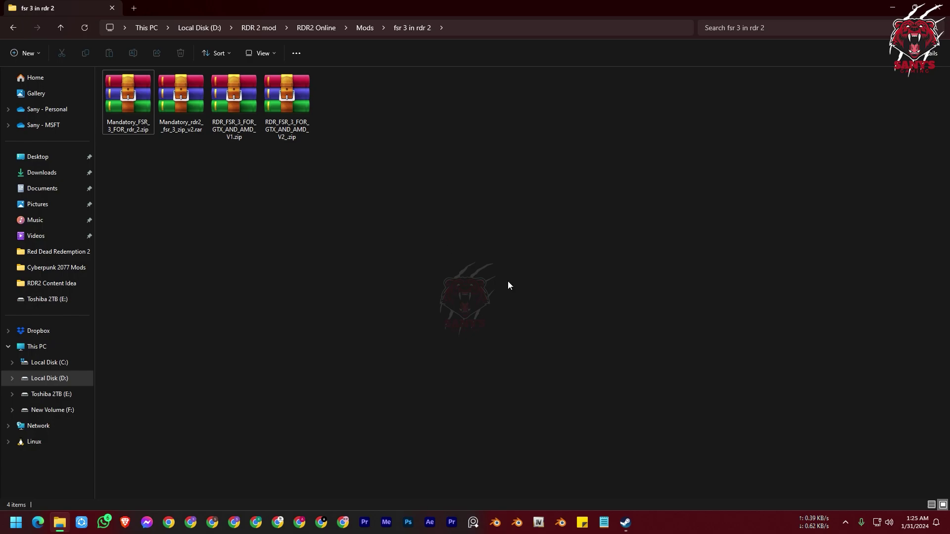
Open the game's install folder via Steam's Manage > Browse local files and snap it right
left_click(633, 525)
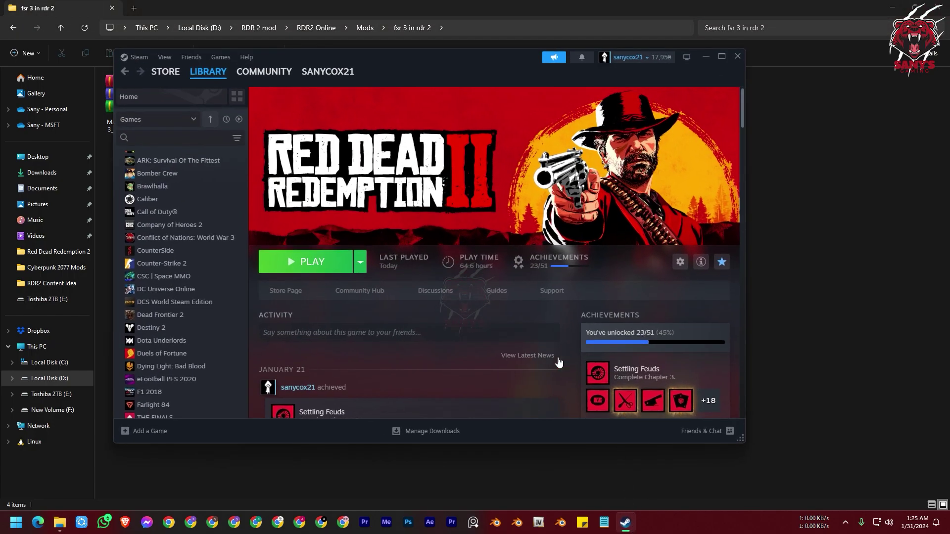
left_click(681, 263)
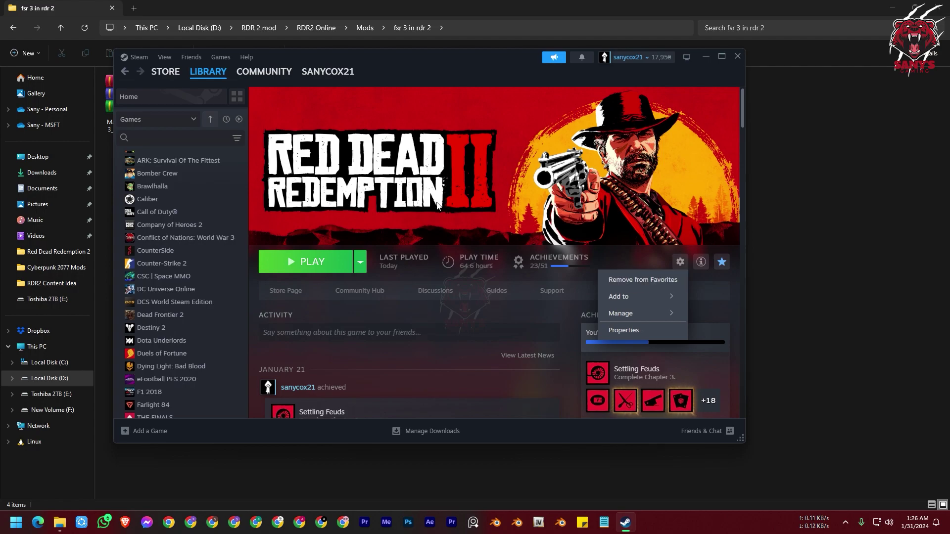
mouse_move(640, 314)
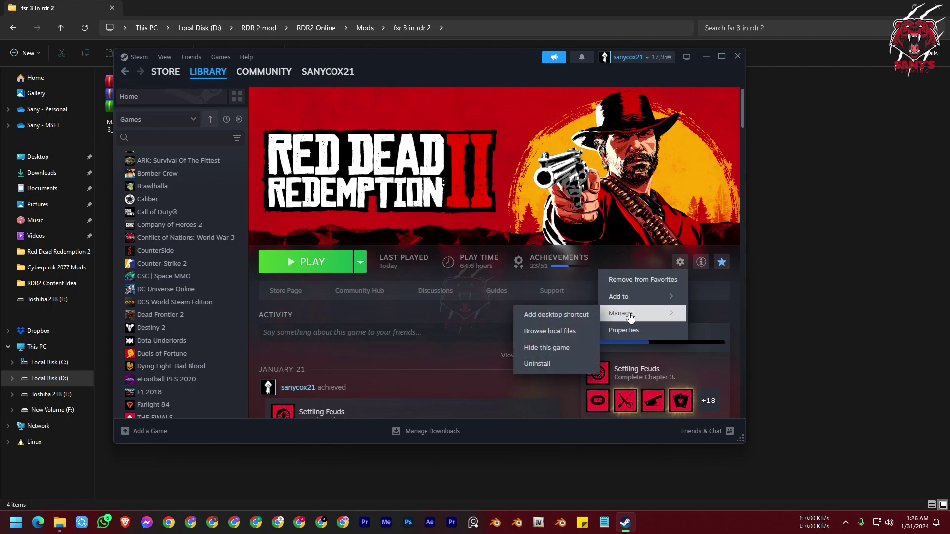
left_click(562, 333)
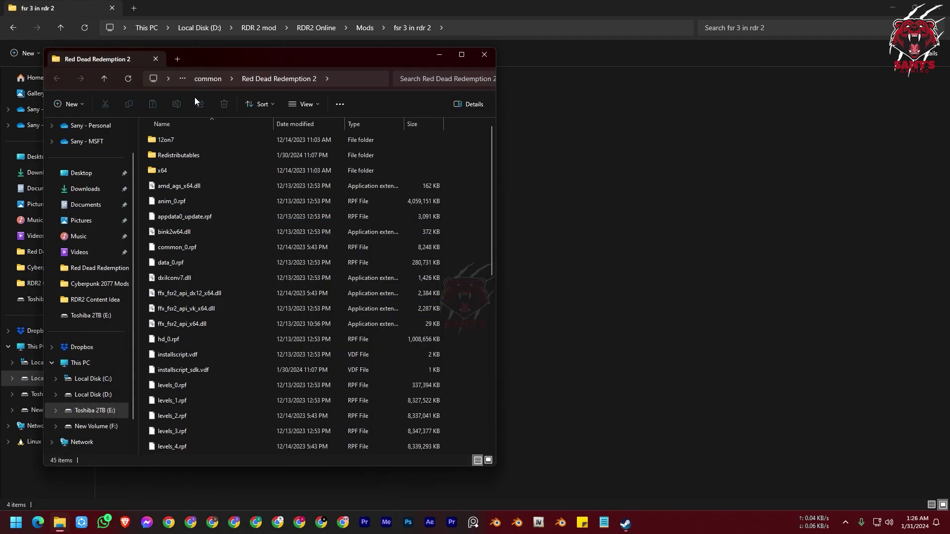
mouse_move(221, 60)
left_mouse_down()
mouse_move(473, 57)
mouse_move(584, 67)
left_mouse_up()
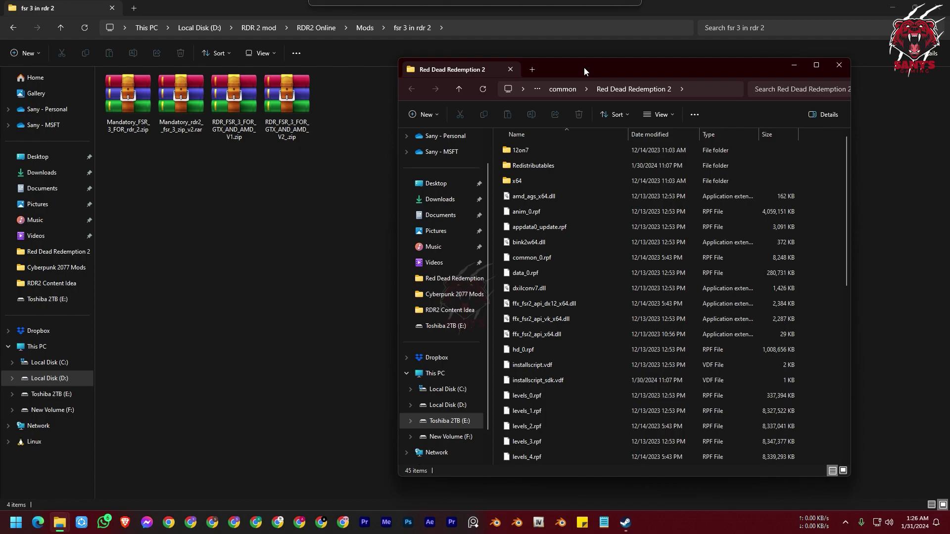
mouse_move(584, 67)
left_mouse_down()
mouse_move(710, 76)
mouse_move(949, 157)
left_mouse_up()
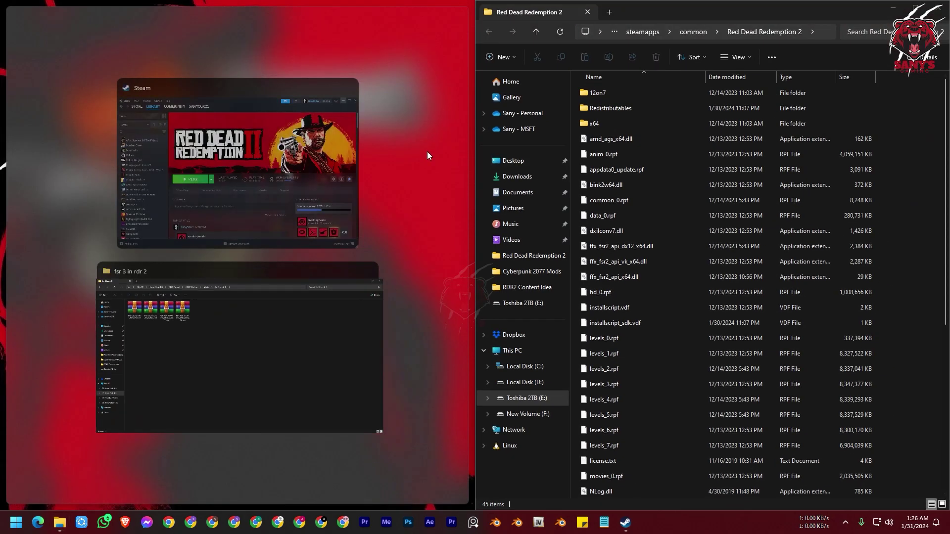
Snap the 'fsr 3 in rdr 2' folder to the left half beside the game folder
left_click(264, 339)
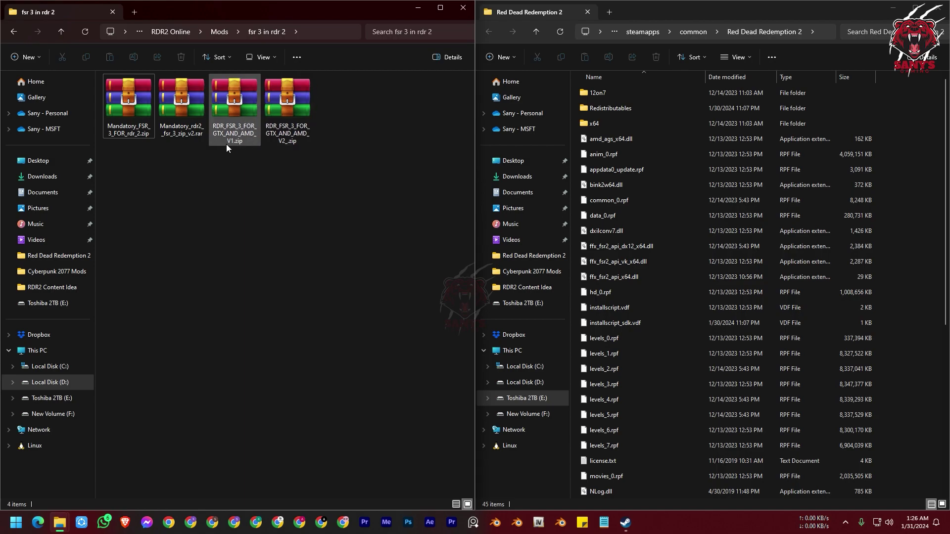
Extract all seven files from RDR_FSR_3_FOR_GTX_AND_AMD_V1.zip into the game folder, then close WinRAR
double_click(241, 106)
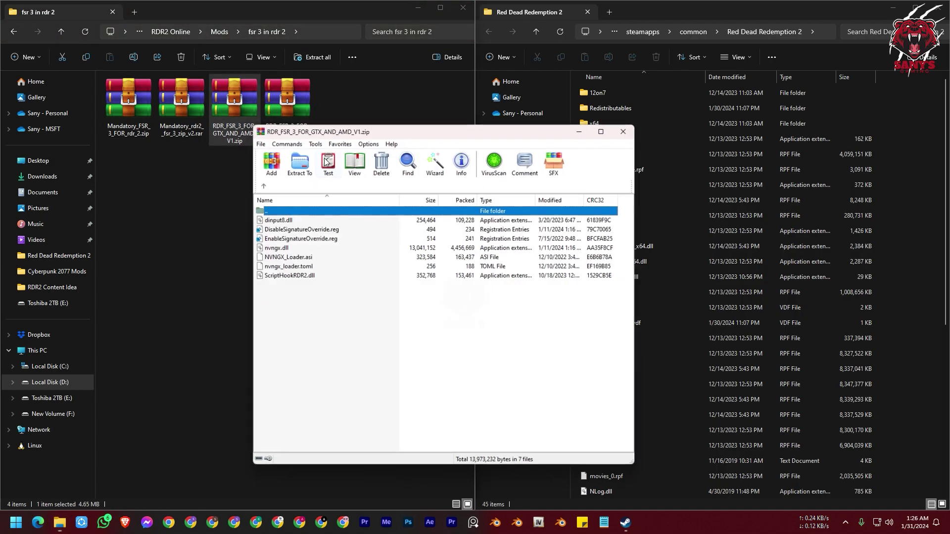
left_click_drag(414, 136, 285, 103)
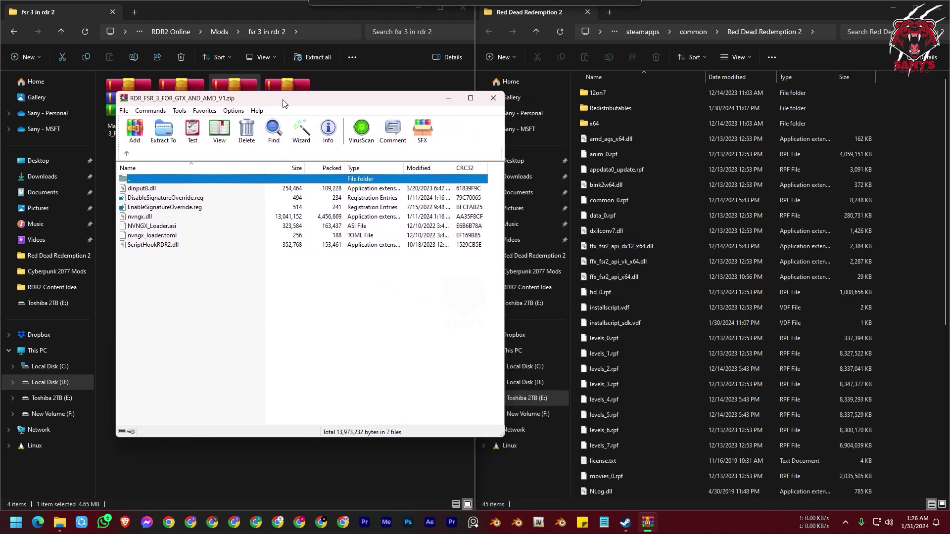
mouse_move(157, 260)
left_mouse_down()
mouse_move(156, 189)
mouse_move(861, 281)
left_mouse_up()
left_click_drag(923, 279, 922, 278)
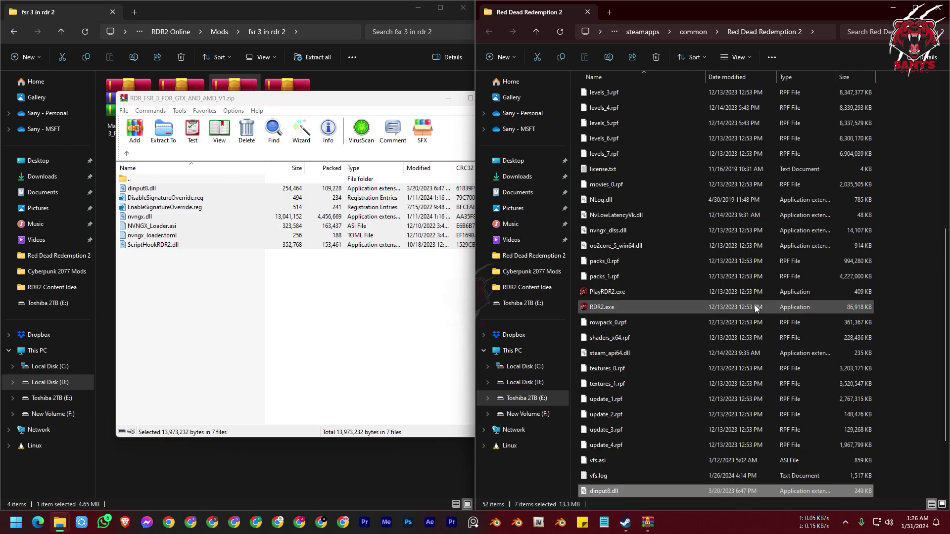
scroll(755, 305, "down", 2)
key("Escape")
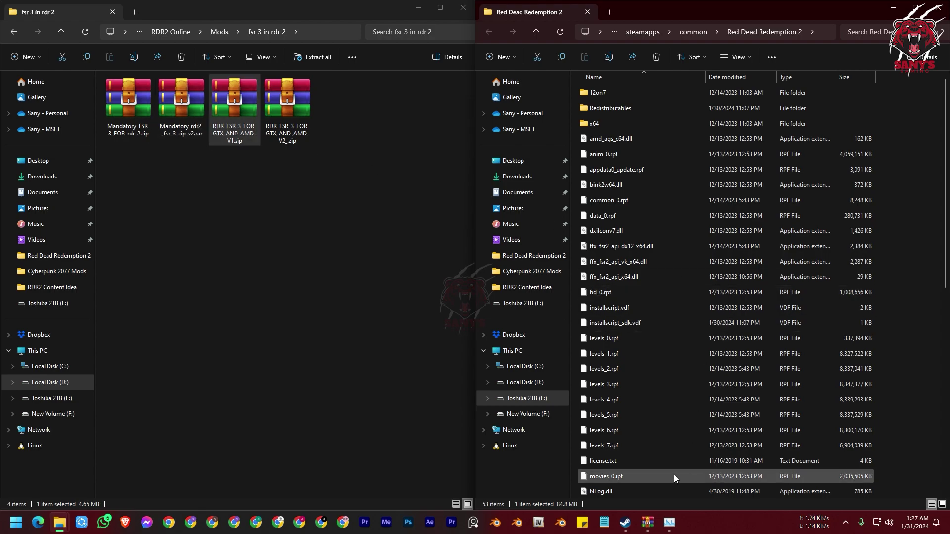
Launch Red Dead Redemption 2 from its Steam library page
left_click(626, 523)
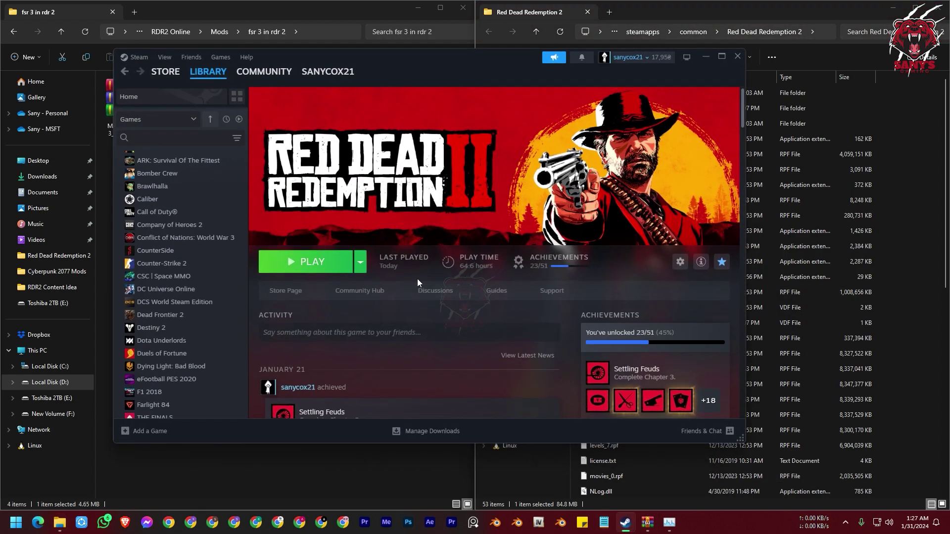
left_click(336, 268)
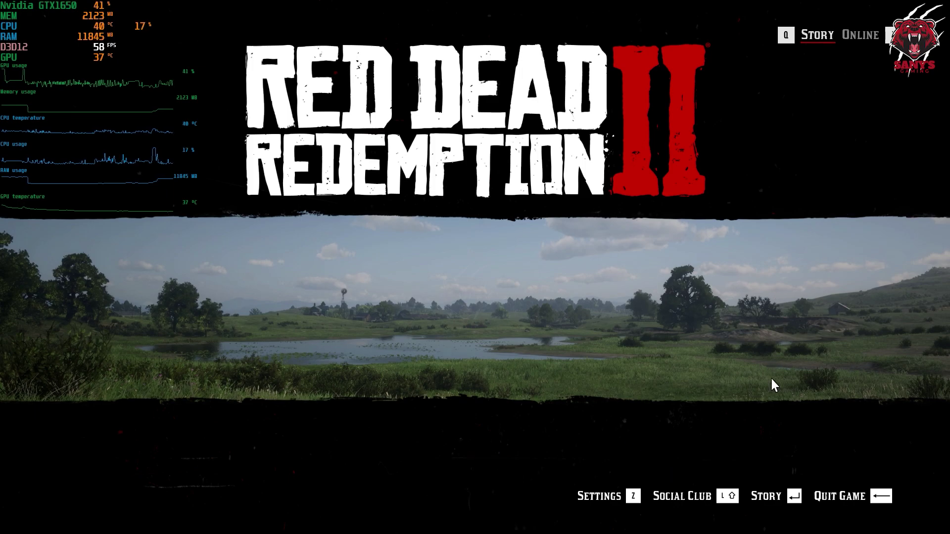
From the title menu, move through the graphics settings down to the NVIDIA DLSS option
left_click(633, 506)
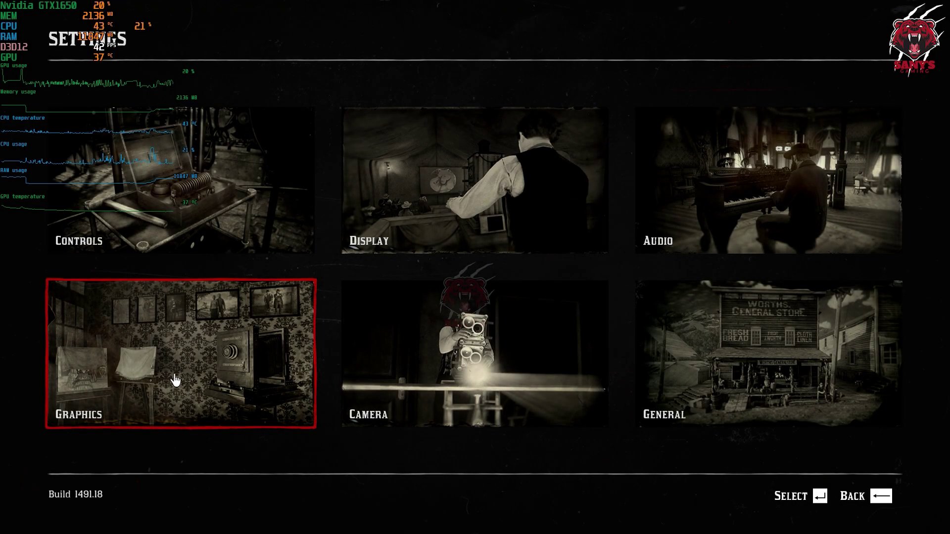
left_click(170, 372)
key("Down")
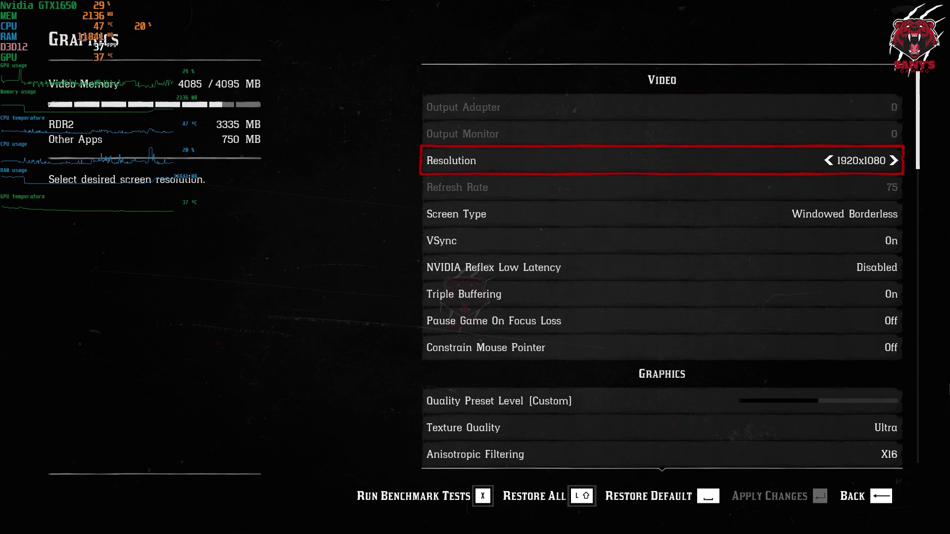
key("Down")
key("Down")
key("Down")
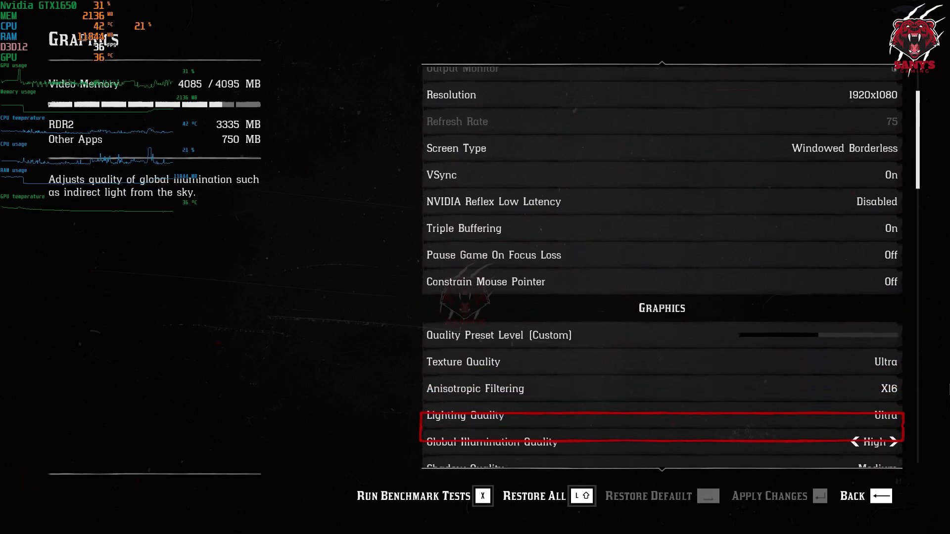
key("Down")
key("Down")
key("Down")
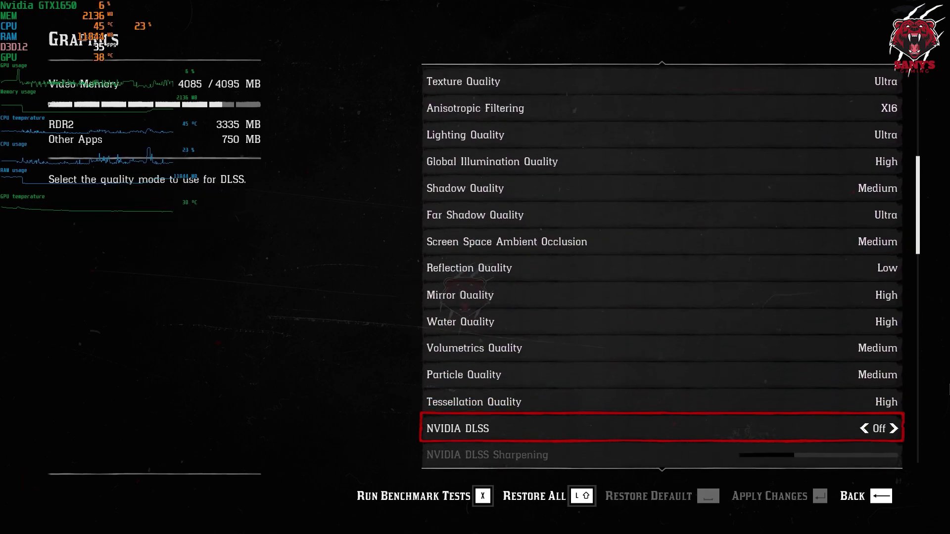
key("Down")
key("Up")
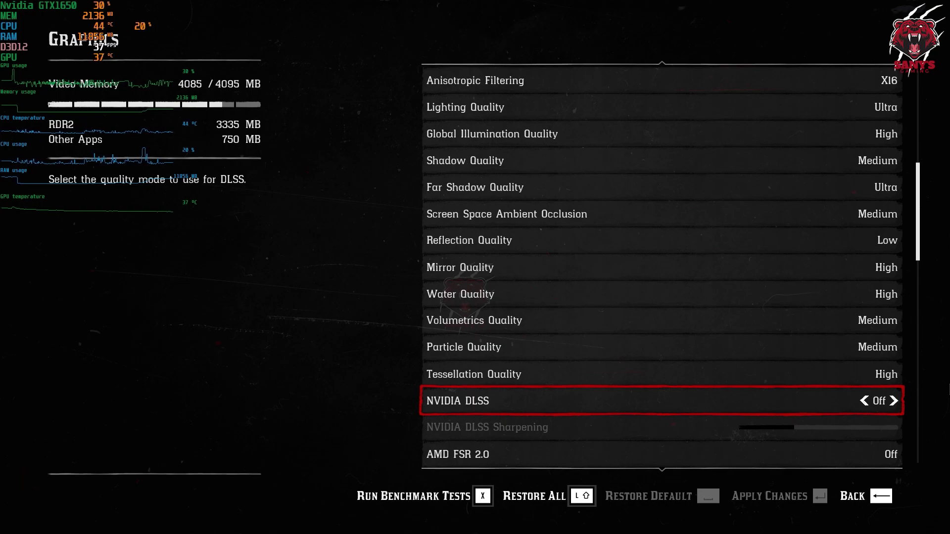
key("Down")
key("Up")
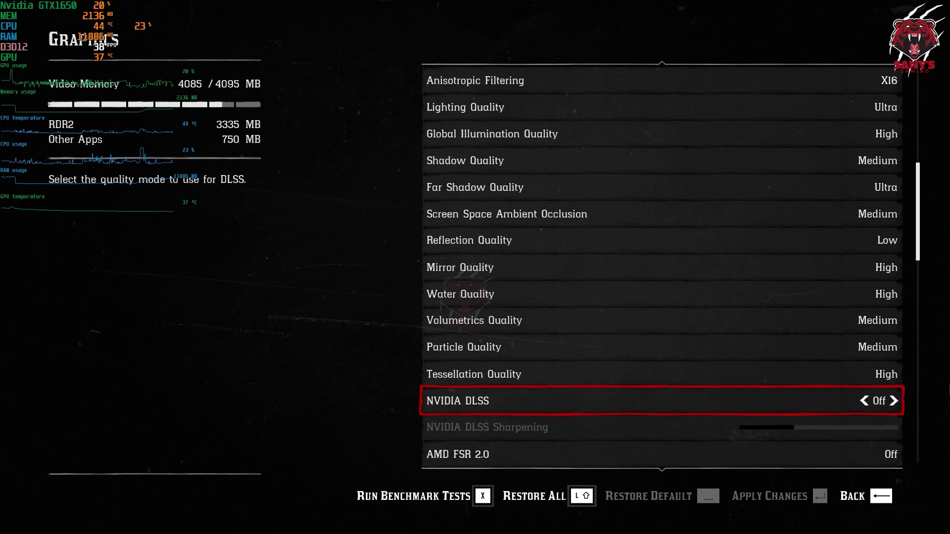
Set NVIDIA DLSS to Quality, apply and confirm the change, then back out to quit
key("Right")
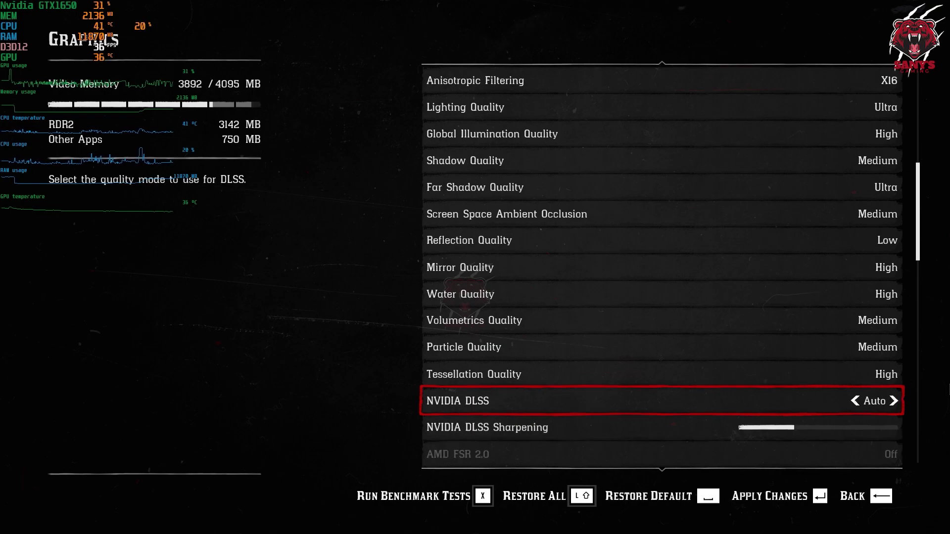
key("Right")
key("Right")
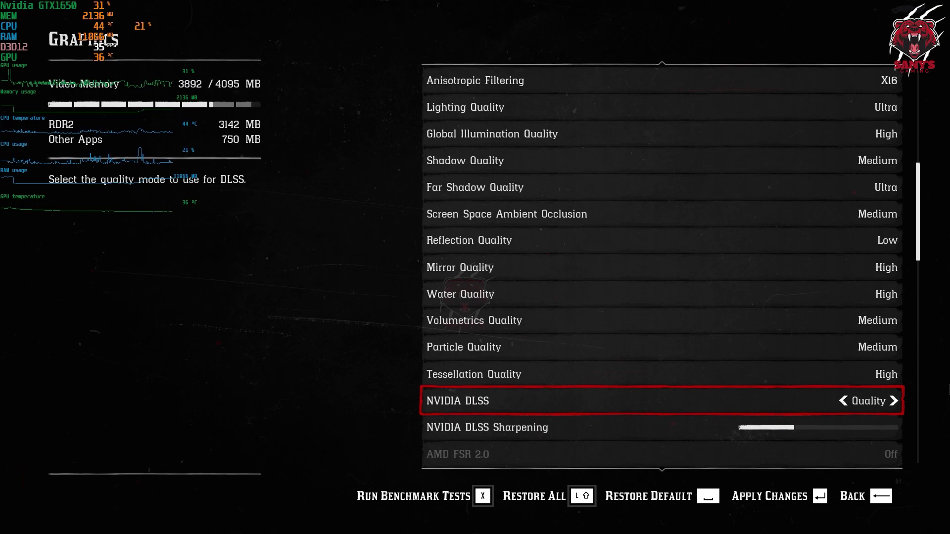
key("Down")
key("Up")
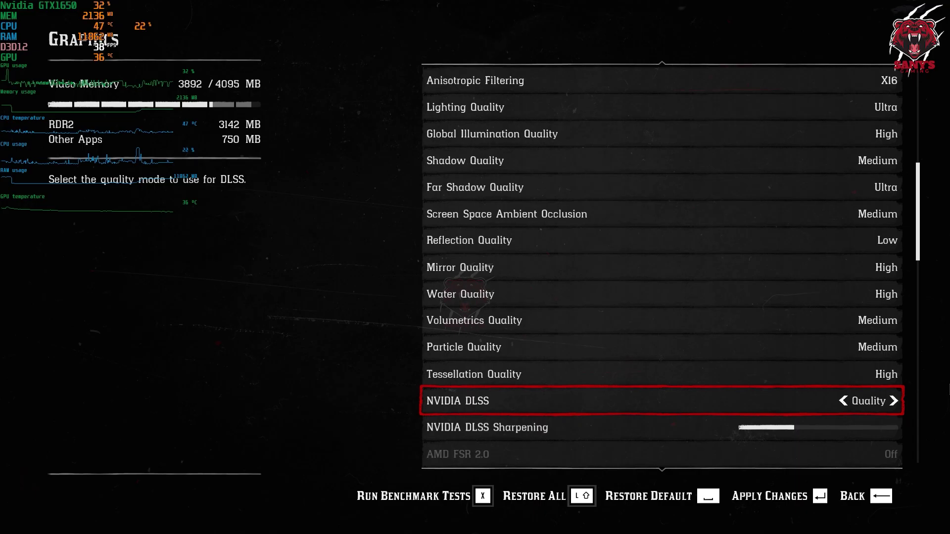
key("Return")
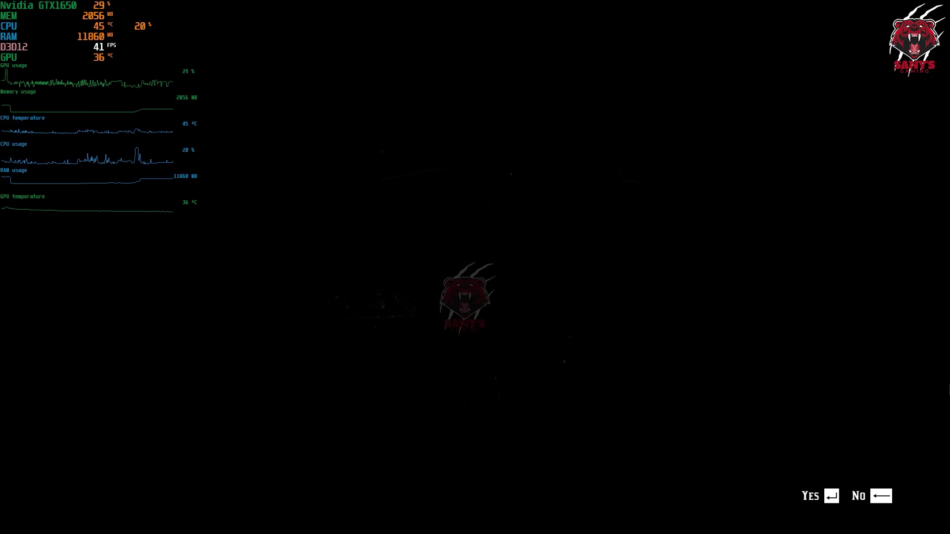
key("Return")
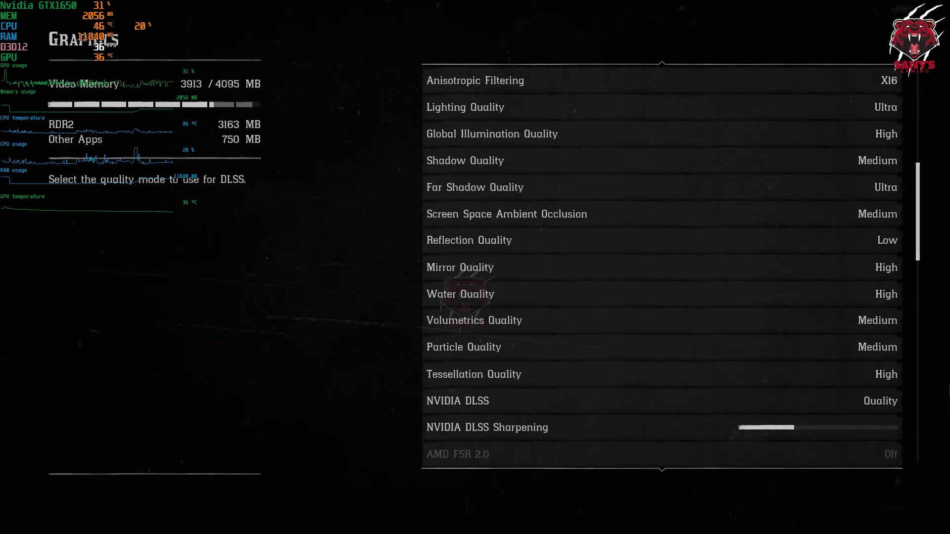
key("Escape")
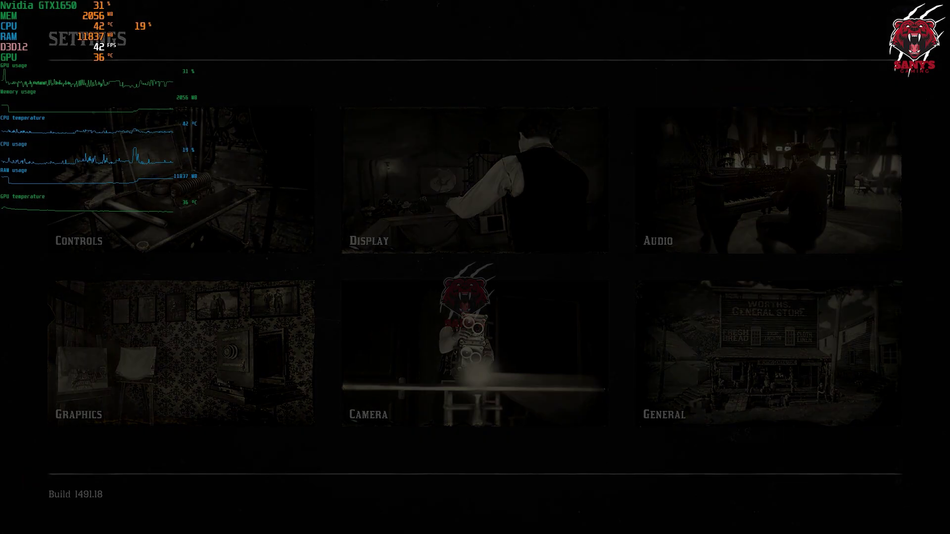
key("Escape")
key("Escape")
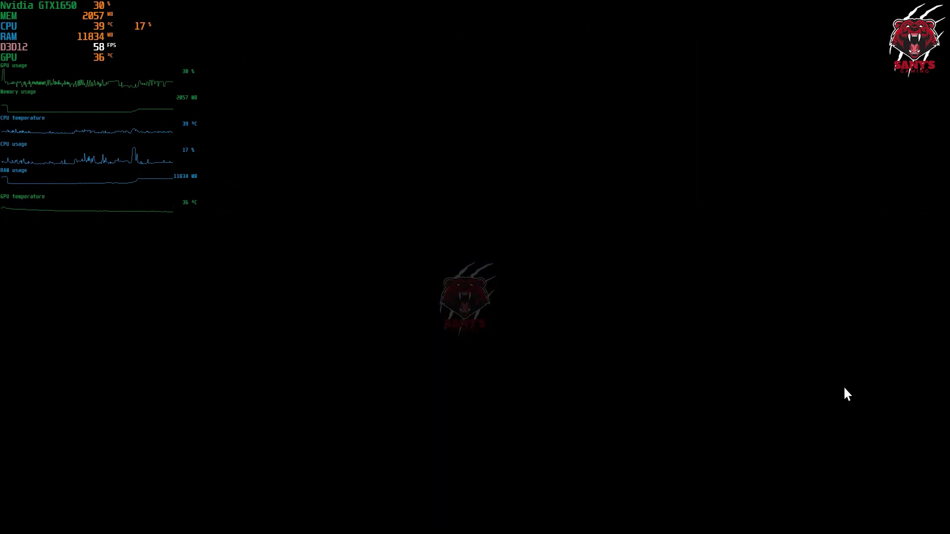
Confirm quitting to the desktop and minimize the Steam library window
left_click(832, 499)
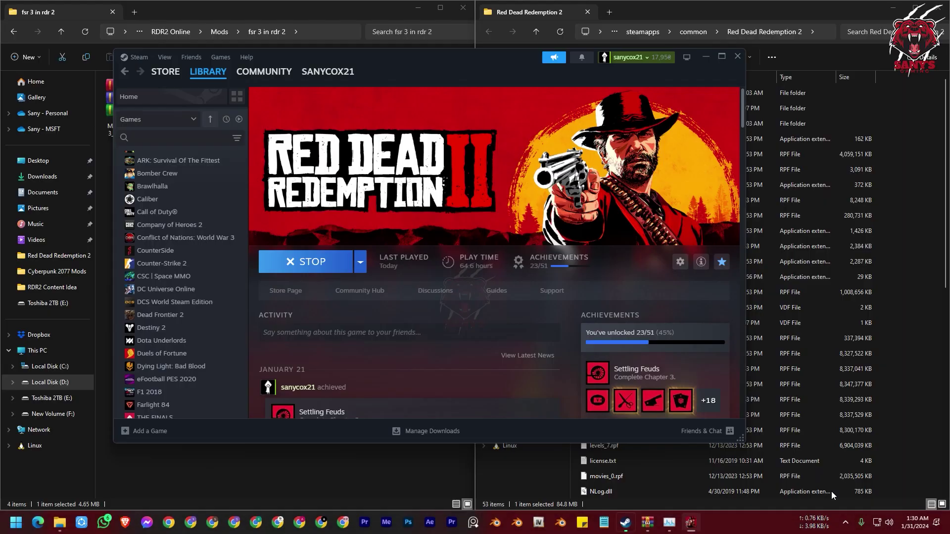
left_click(706, 55)
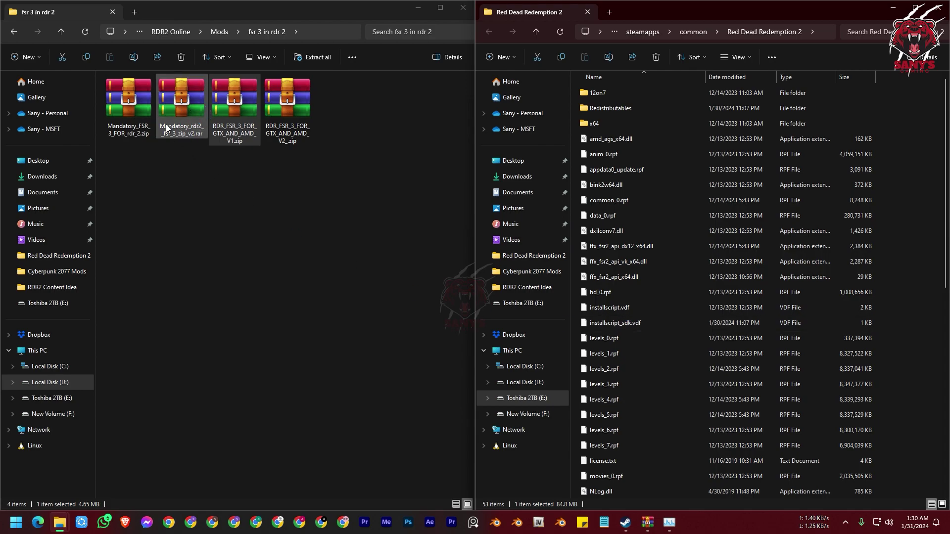
Extract everything in Mandatory_FSR_3_FOR_rdr_2.zip into the Red Dead Redemption 2 folder
double_click(130, 111)
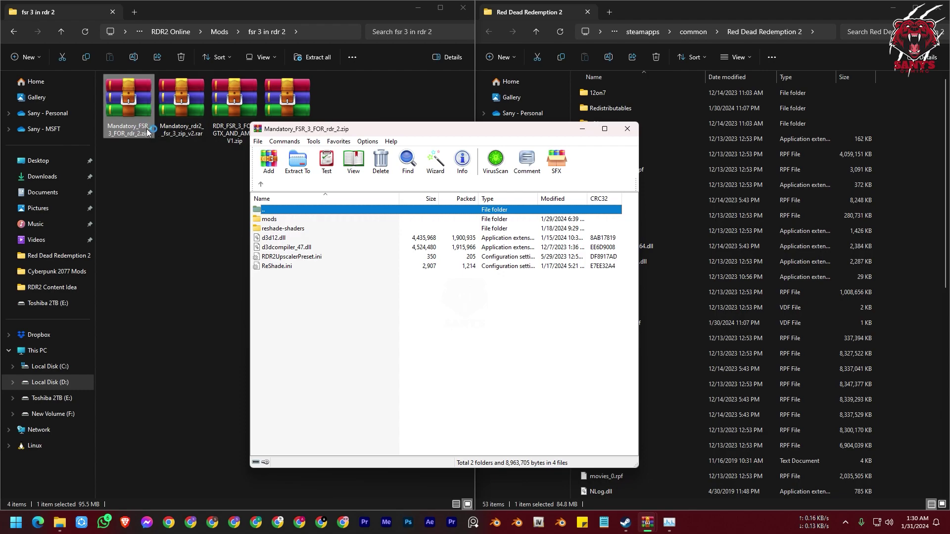
mouse_move(286, 296)
left_mouse_down()
mouse_move(272, 218)
mouse_move(262, 223)
left_mouse_up()
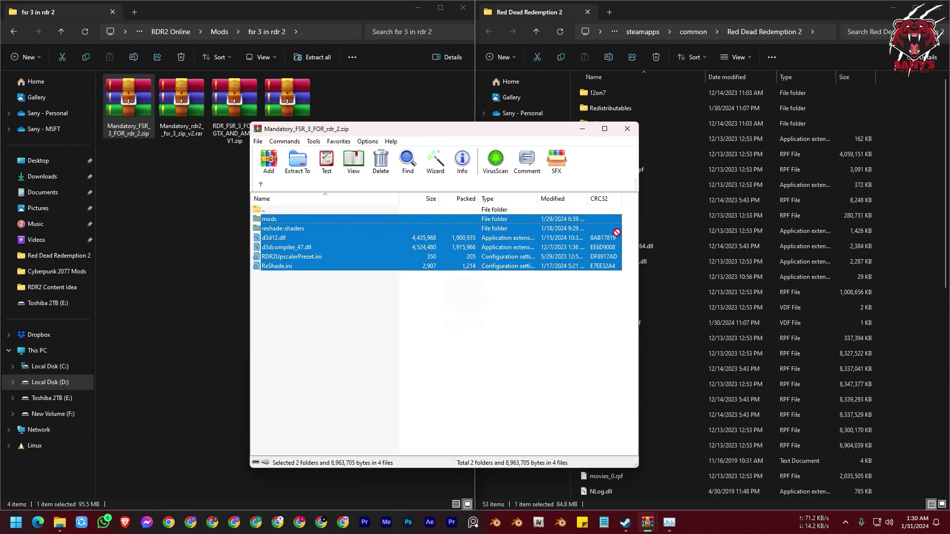
left_click_drag(911, 235, 912, 235)
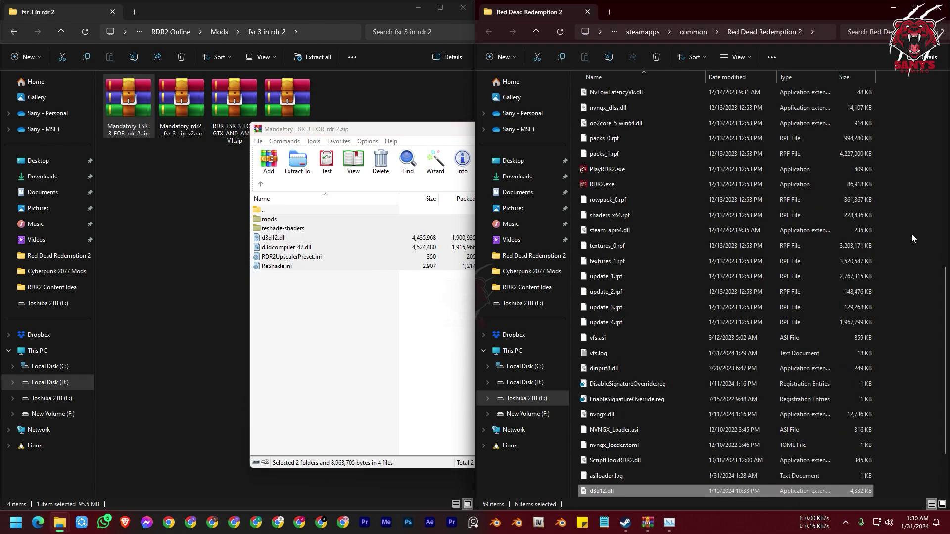
scroll(649, 317, "down", 2)
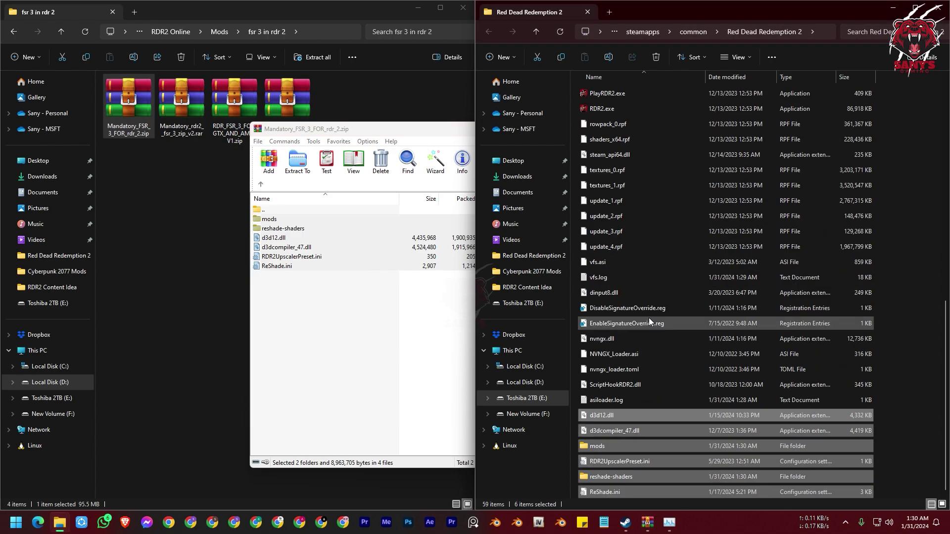
Refresh the game folder and open its new mods folder holding RDR2Upscaler.dll and RDR2Upscaler.ini
right_click(907, 240)
left_click(838, 372)
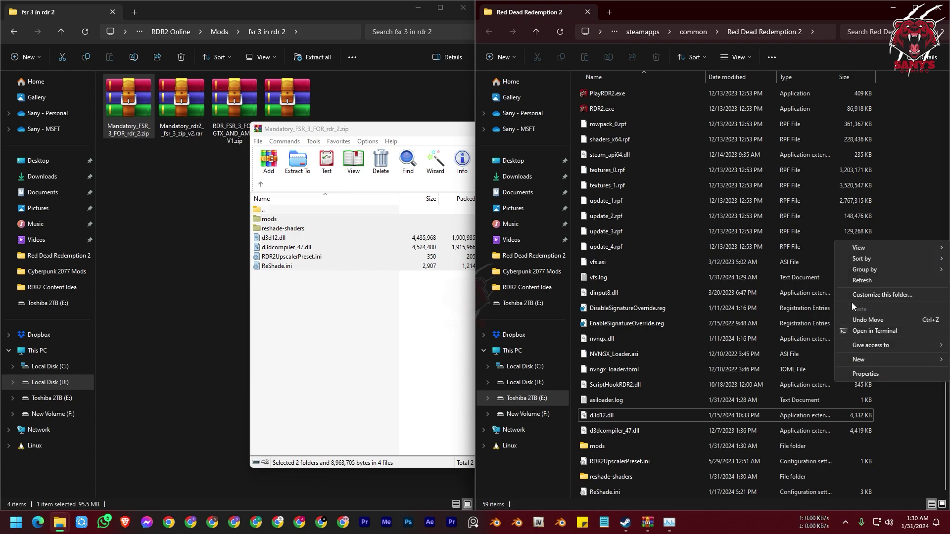
left_click(870, 283)
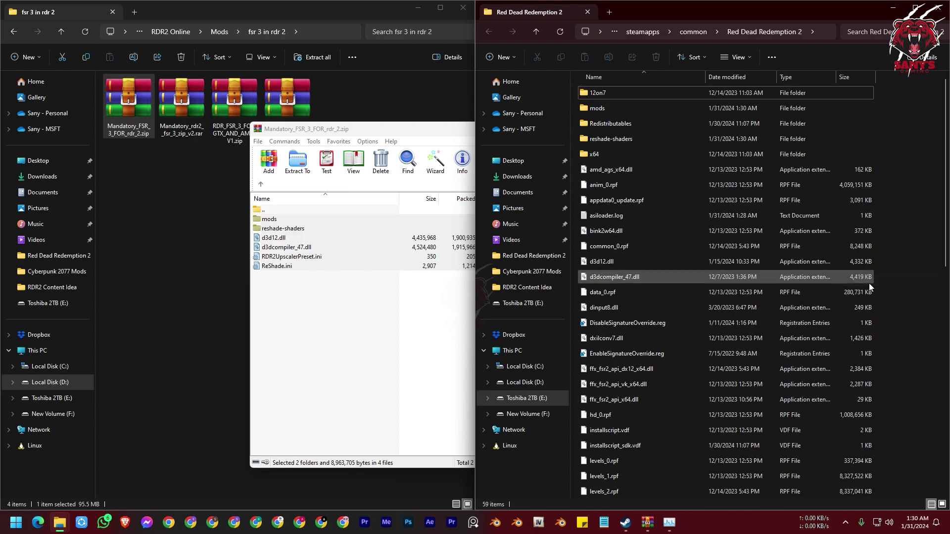
double_click(605, 108)
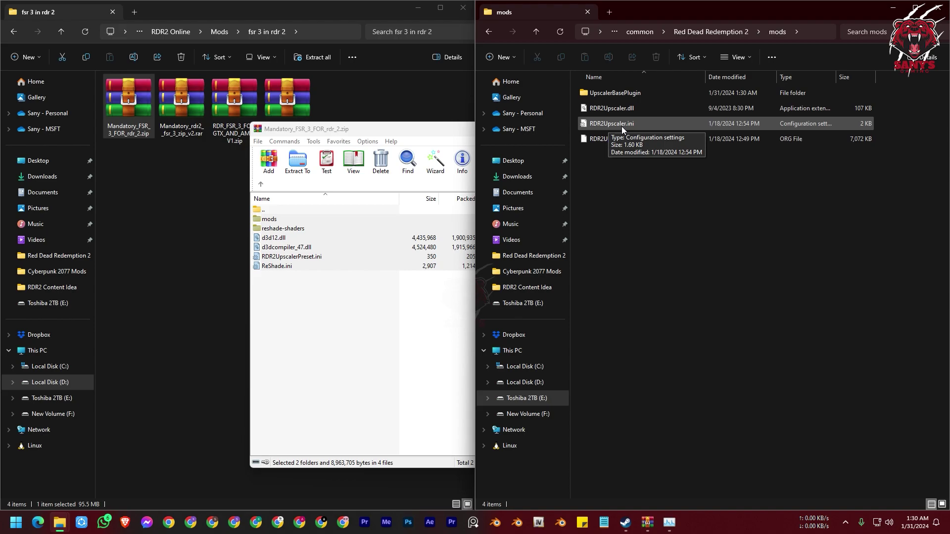
Open RDR2Upscaler.ini in Notepad, enter 3 for mUpscaleType, save, and close Notepad
right_click(617, 124)
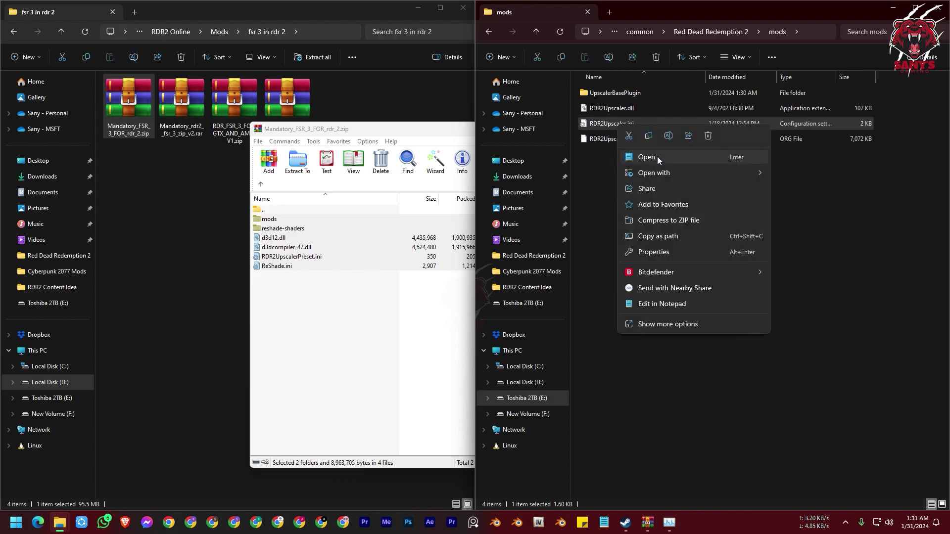
left_click(658, 156)
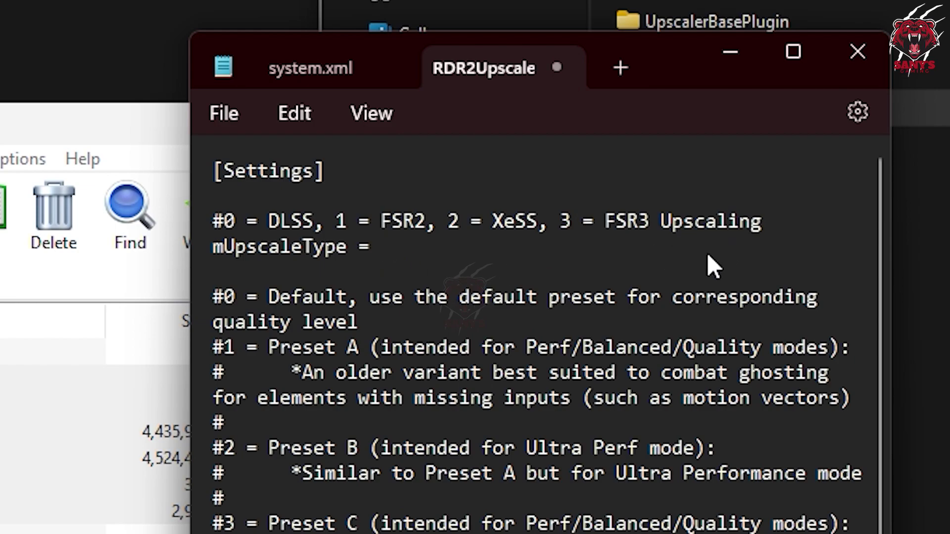
type("3")
left_click(233, 111)
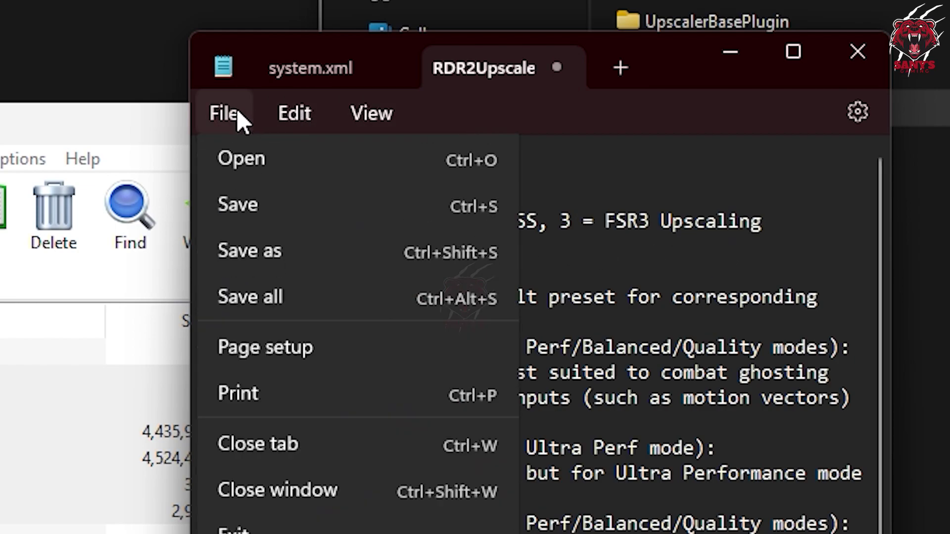
left_click(279, 310)
left_click(567, 72)
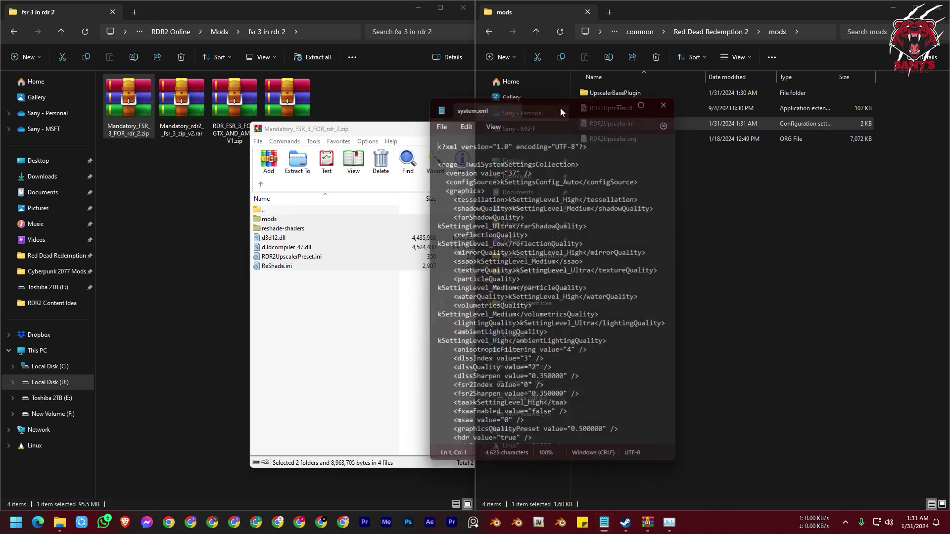
left_click(558, 66)
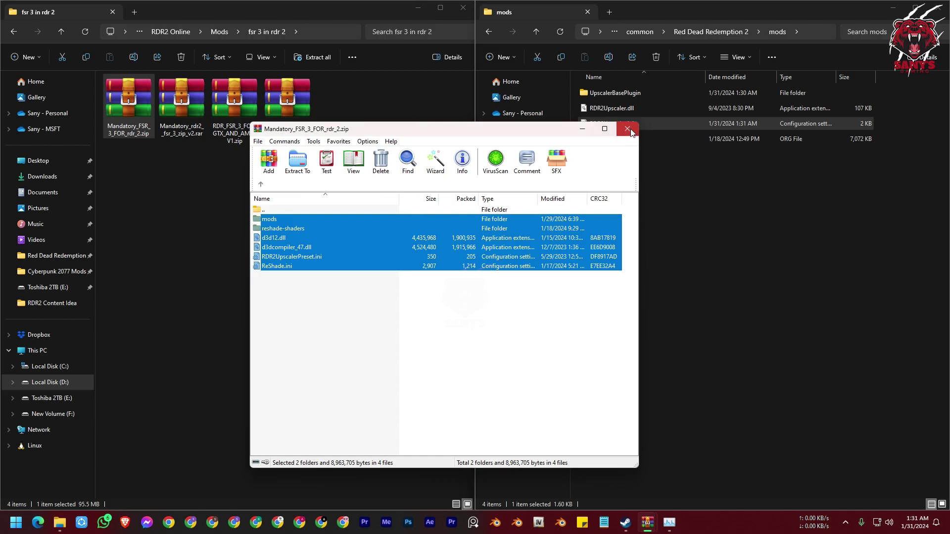
Close the archive window and resume story mode gameplay
left_click(627, 130)
left_click(536, 32)
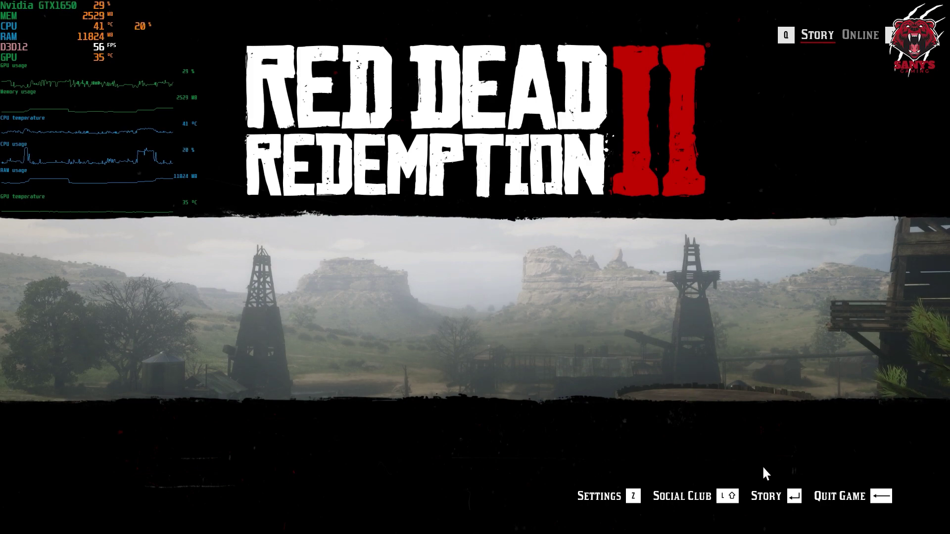
left_click(792, 498)
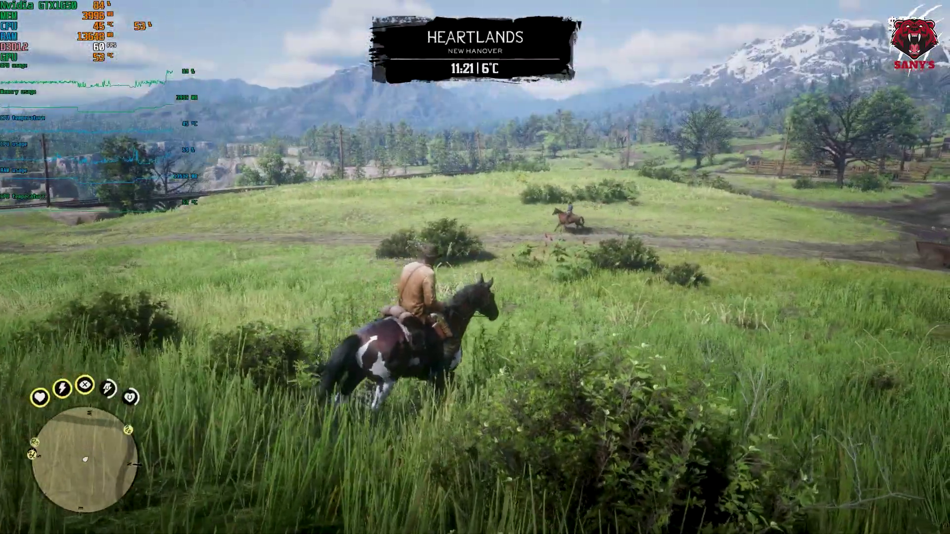
Turn the horse left to face the ranch and ride forward through the grass
key("a")
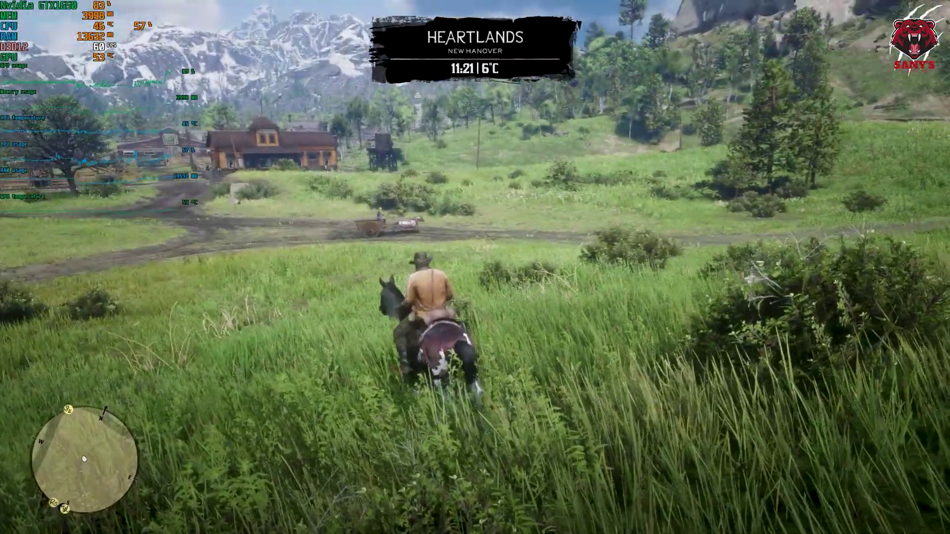
key("a")
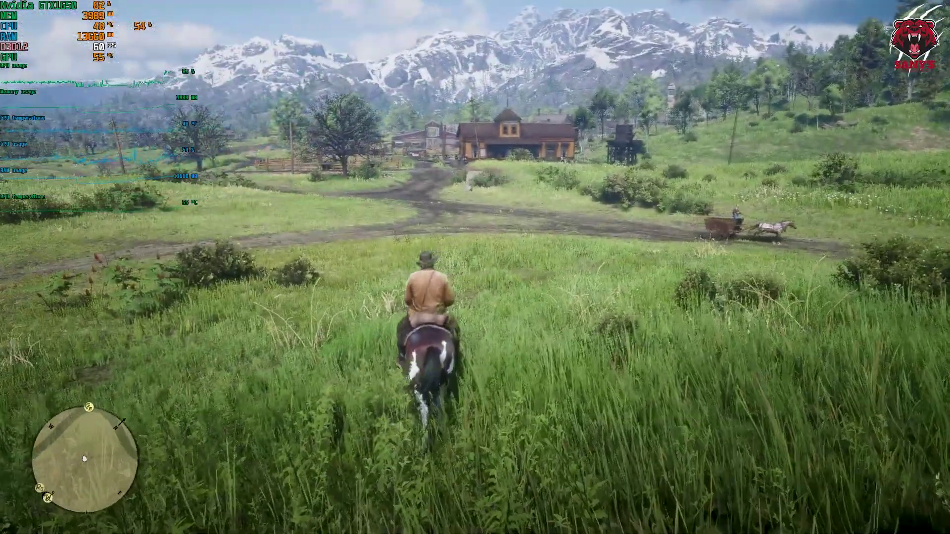
key("w")
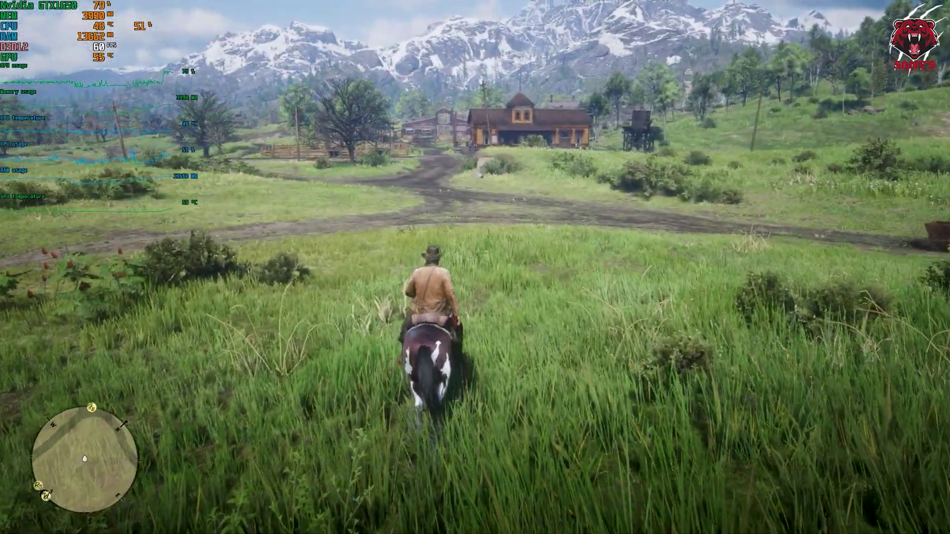
key("w")
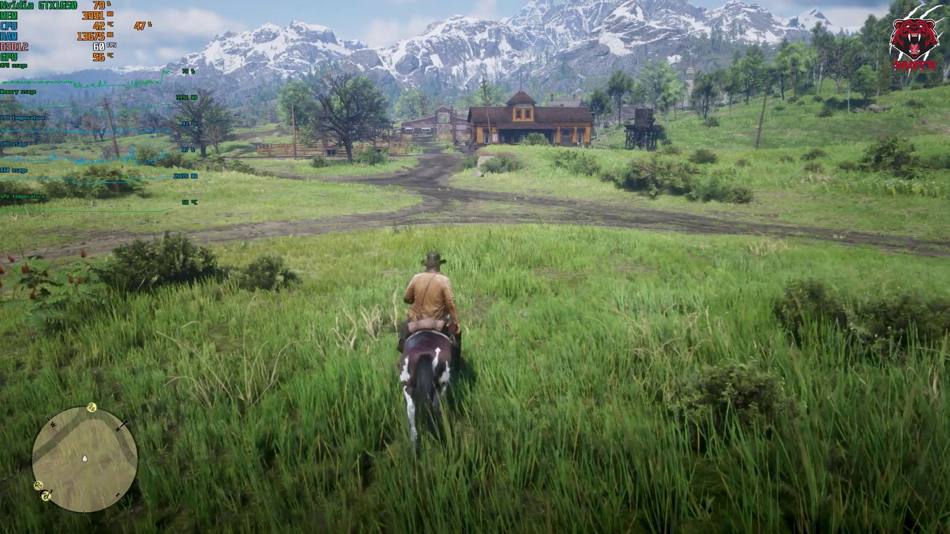
key("w")
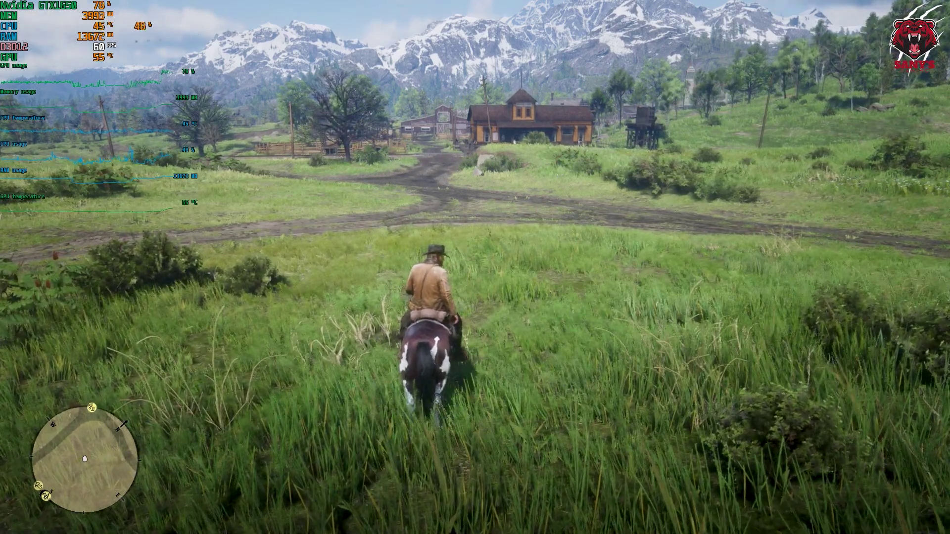
Bring up the RDR2 Upscaler Settings overlay with the End hotkey
key("End")
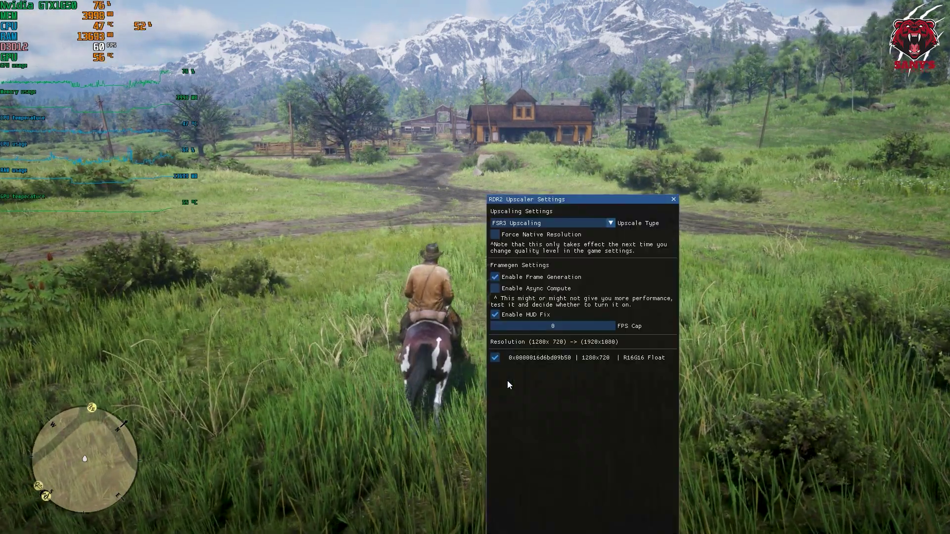
Keep riding toward the ranch, then hide the upscaler overlay with End
key("w")
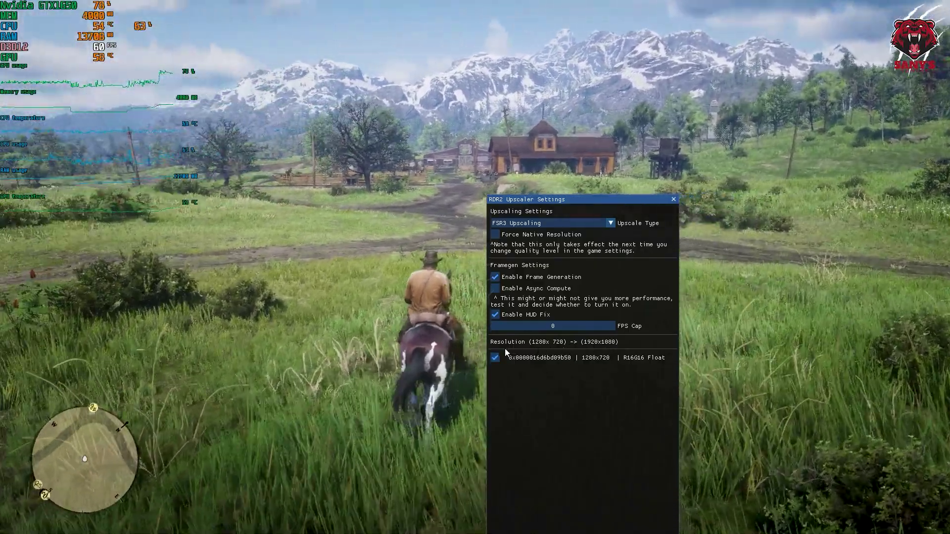
key("w")
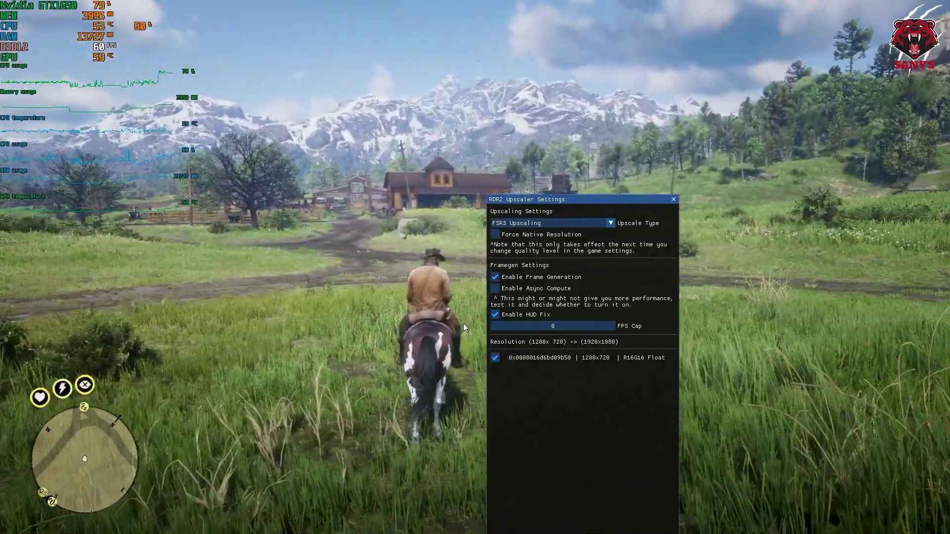
key("w")
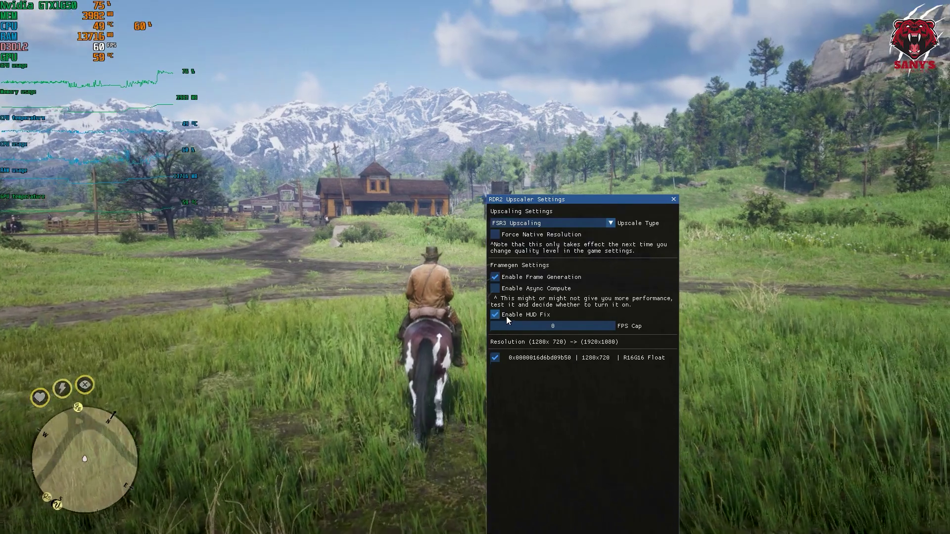
key("w")
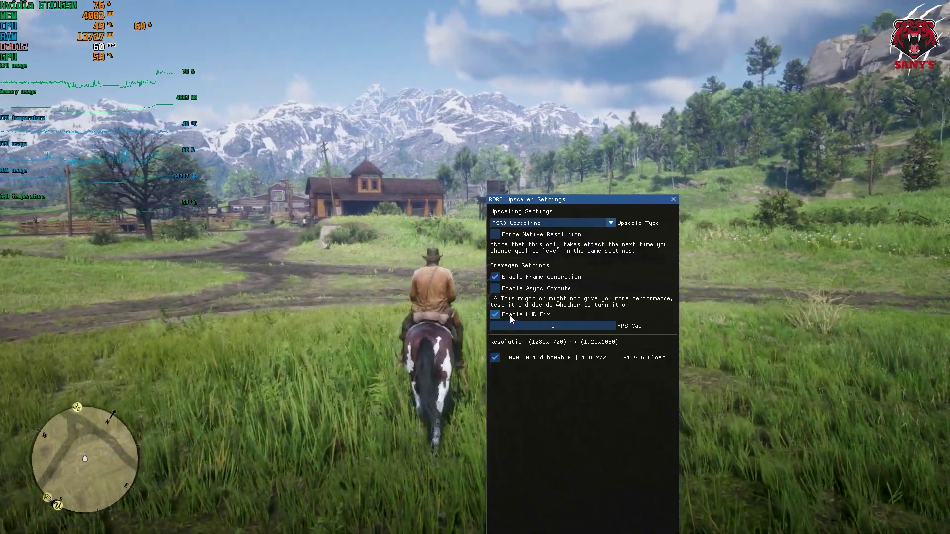
key("w")
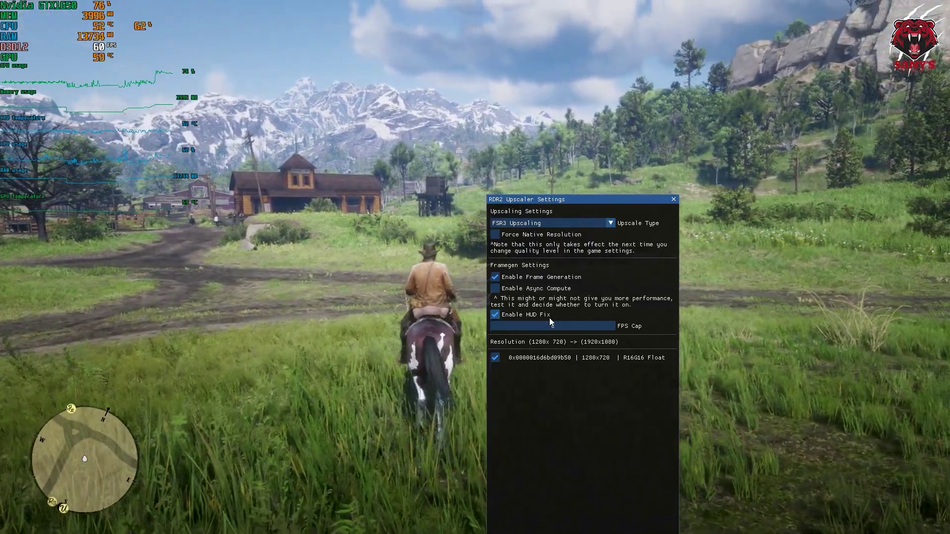
key("w")
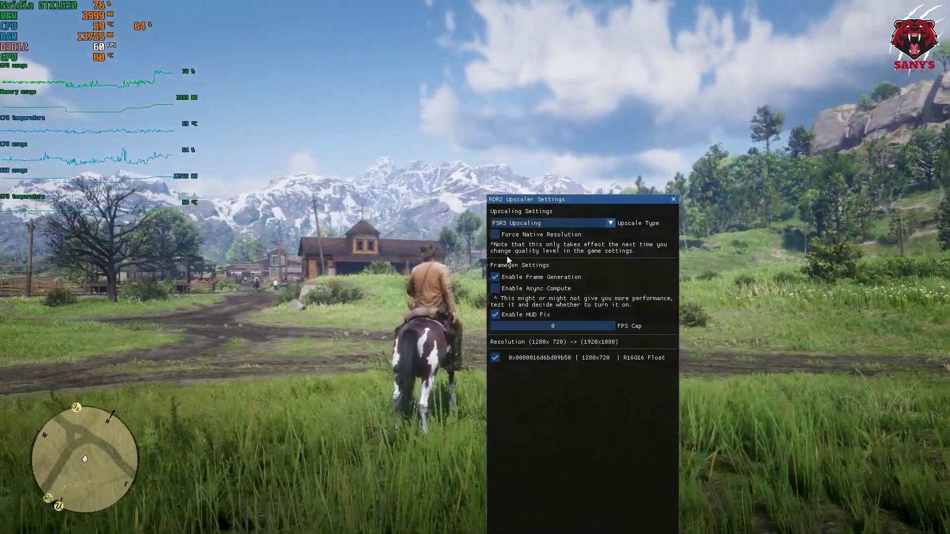
key("w")
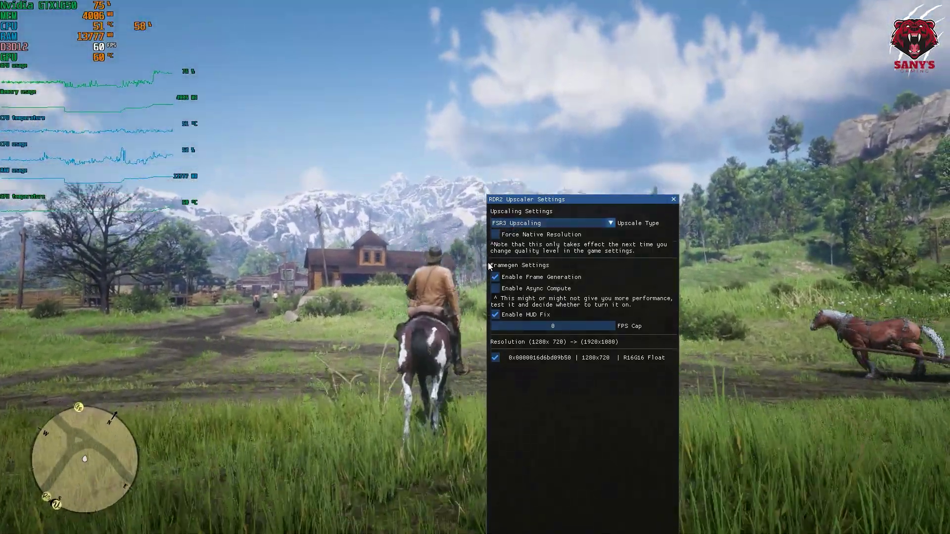
key("w")
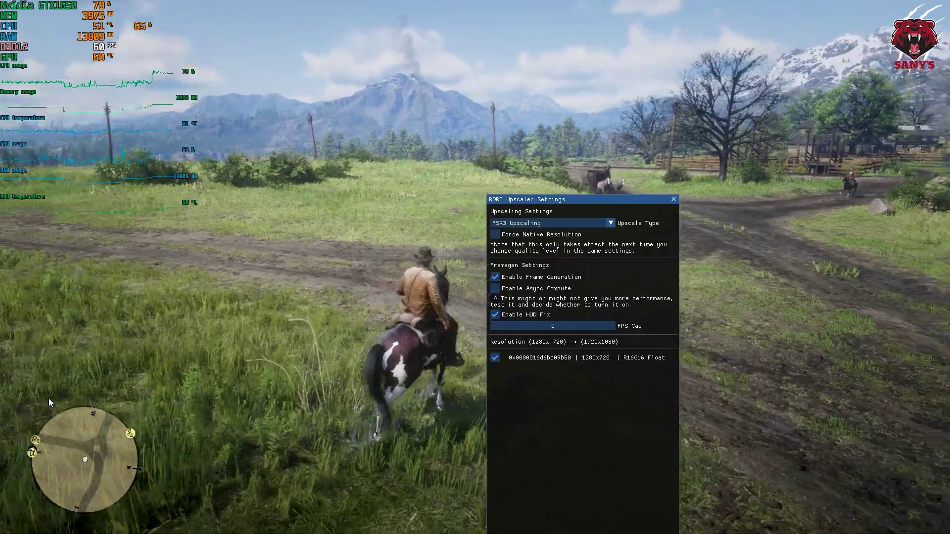
key("w")
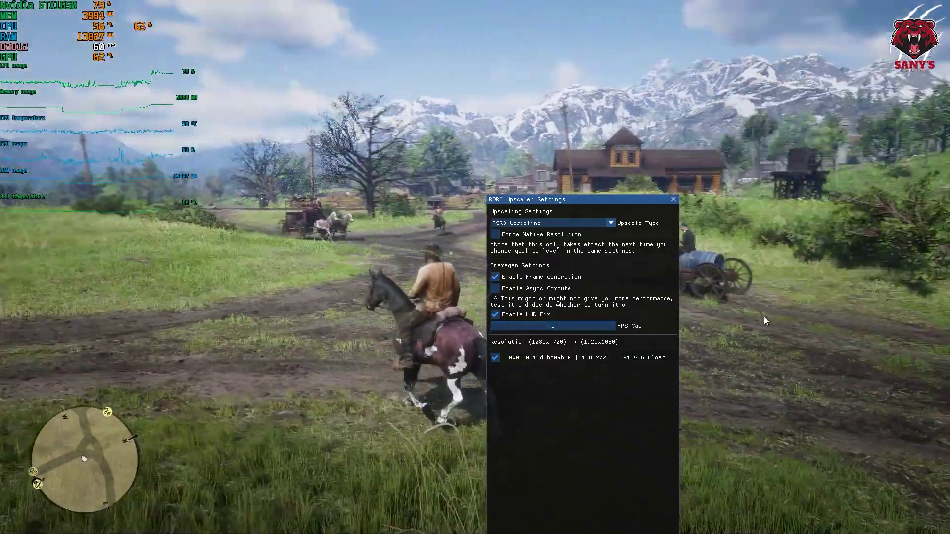
key("w")
key("End")
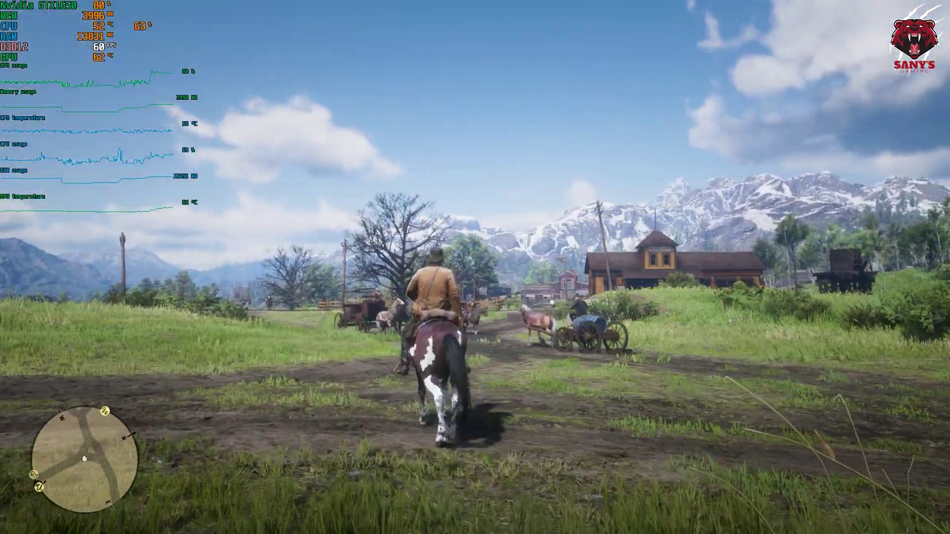
Ride along the road past the wagons and across the station tracks into Valentine
key("w")
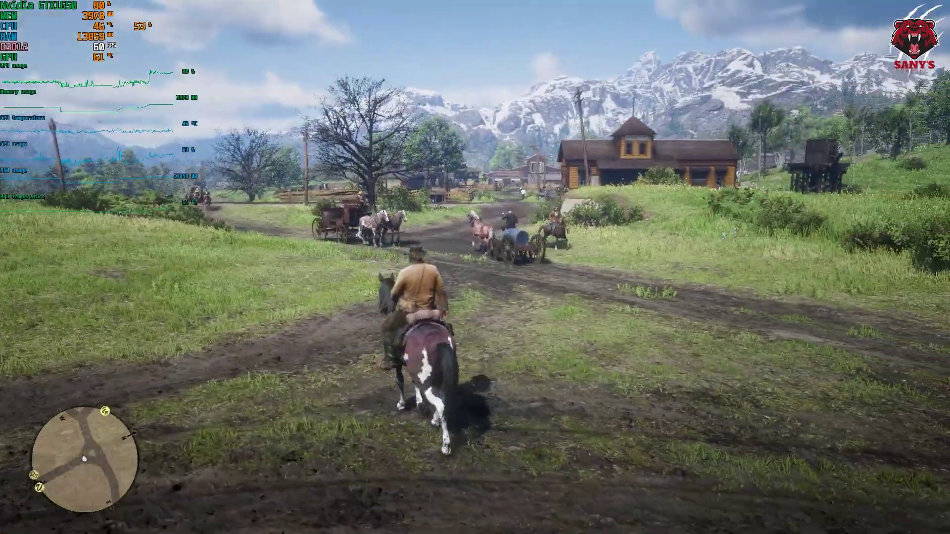
key("w")
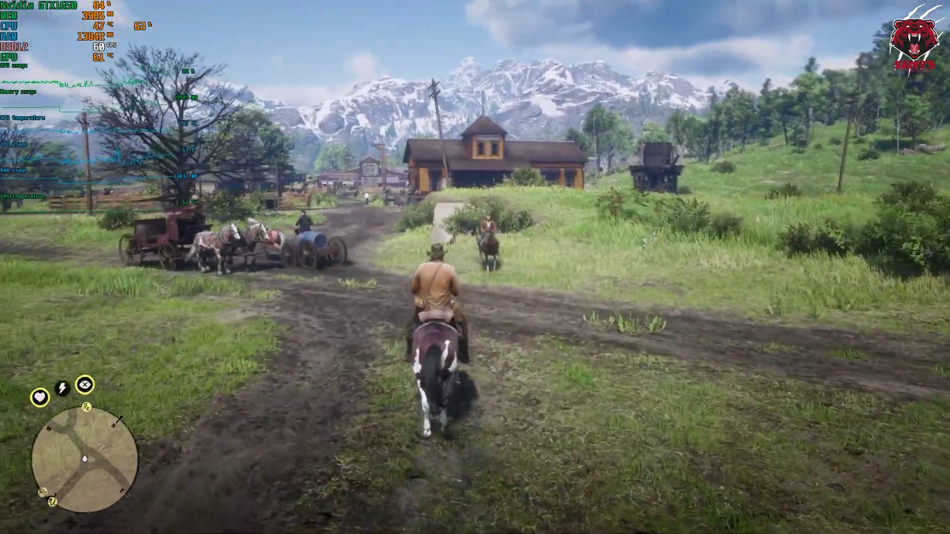
key("w")
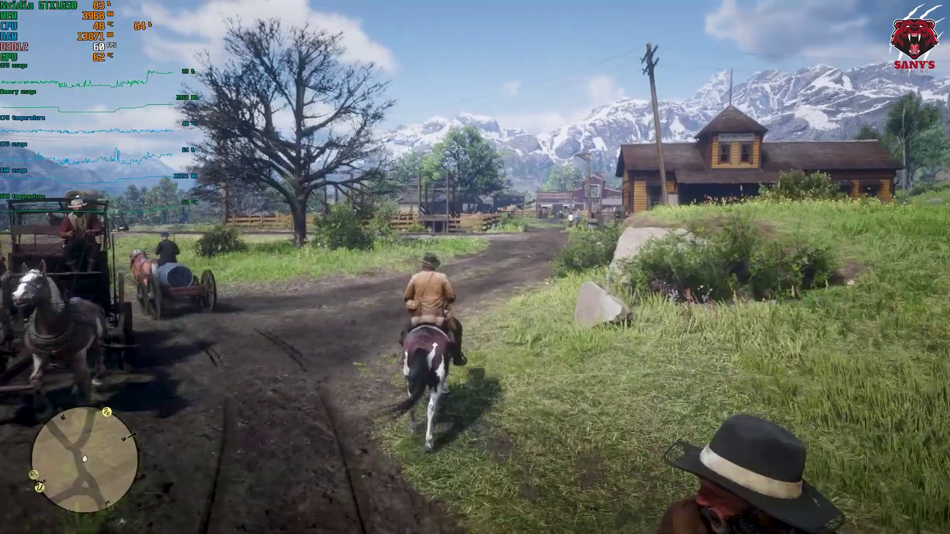
key("w")
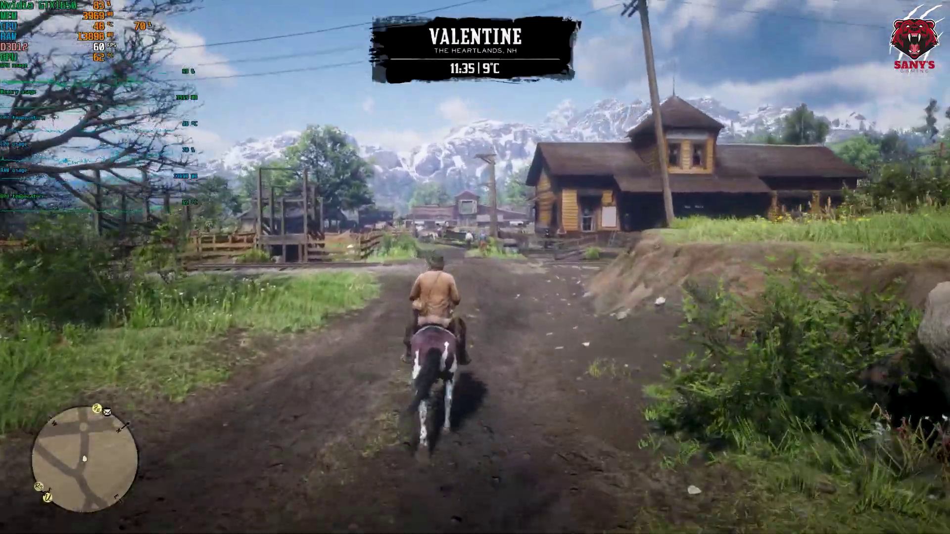
key("w")
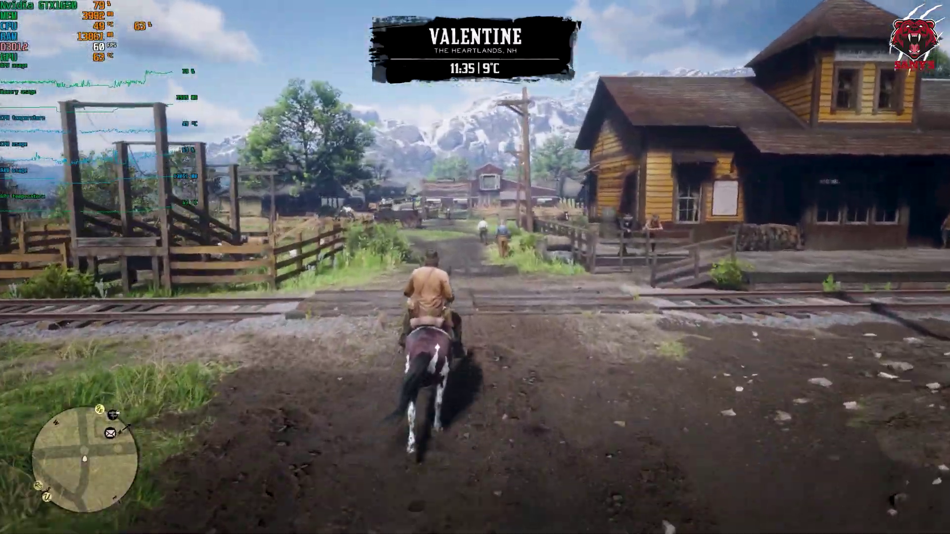
key("w")
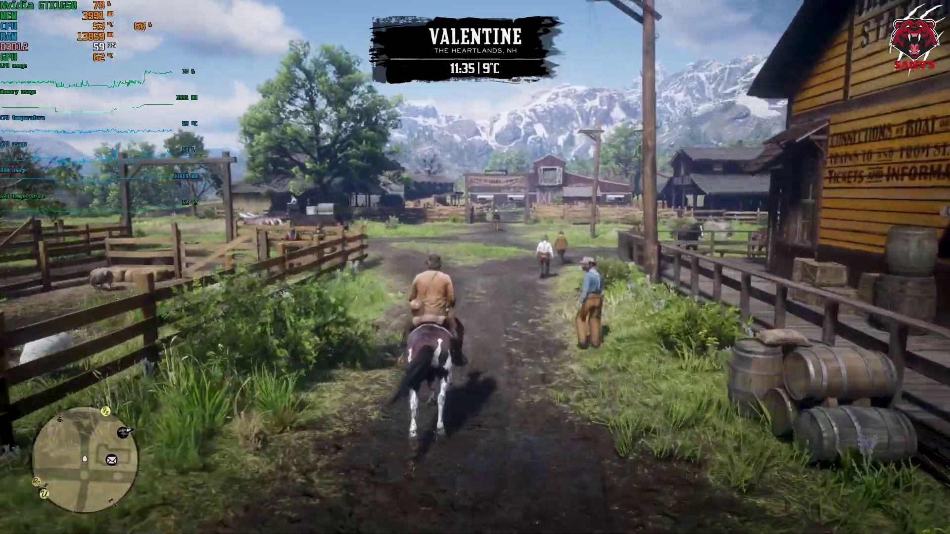
Ride through the Auction Yard gate and onto Valentine's main street
key("w")
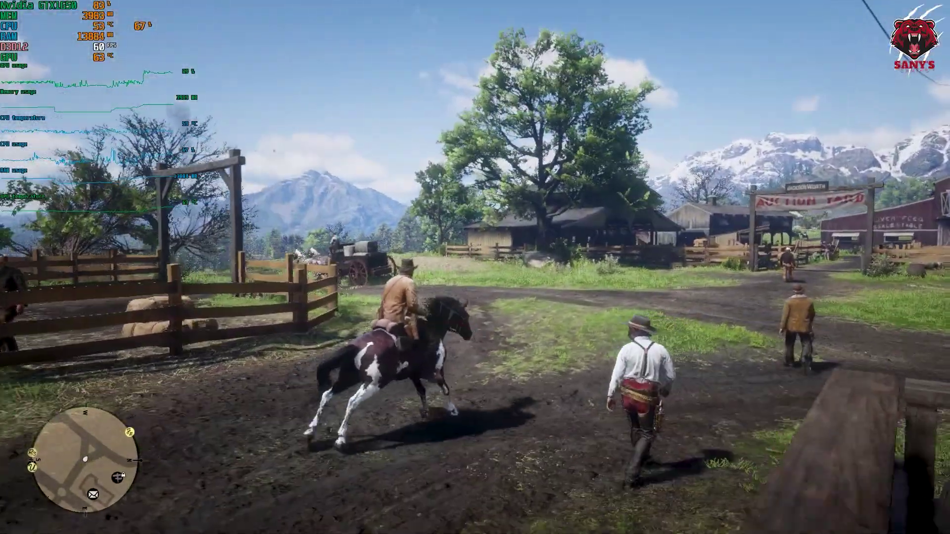
key("w")
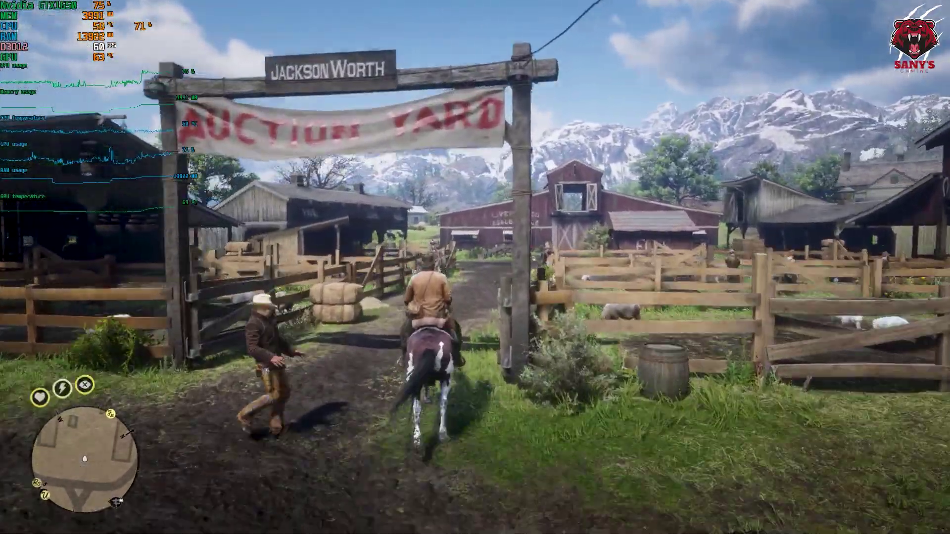
key("w")
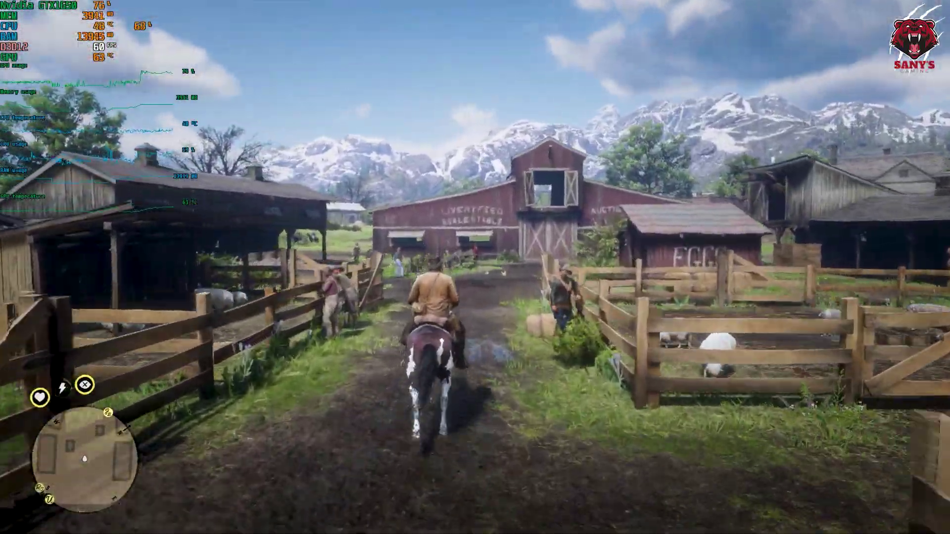
key("w")
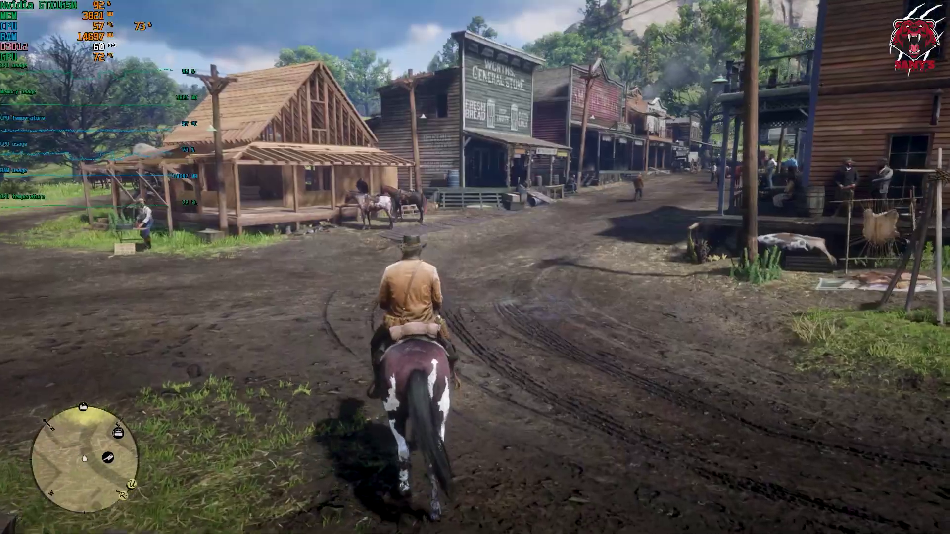
key("a")
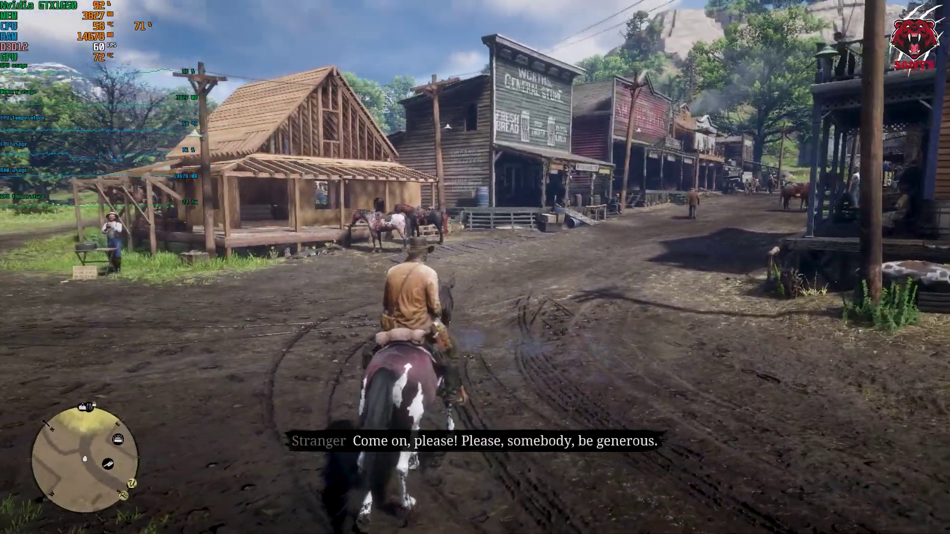
key("d")
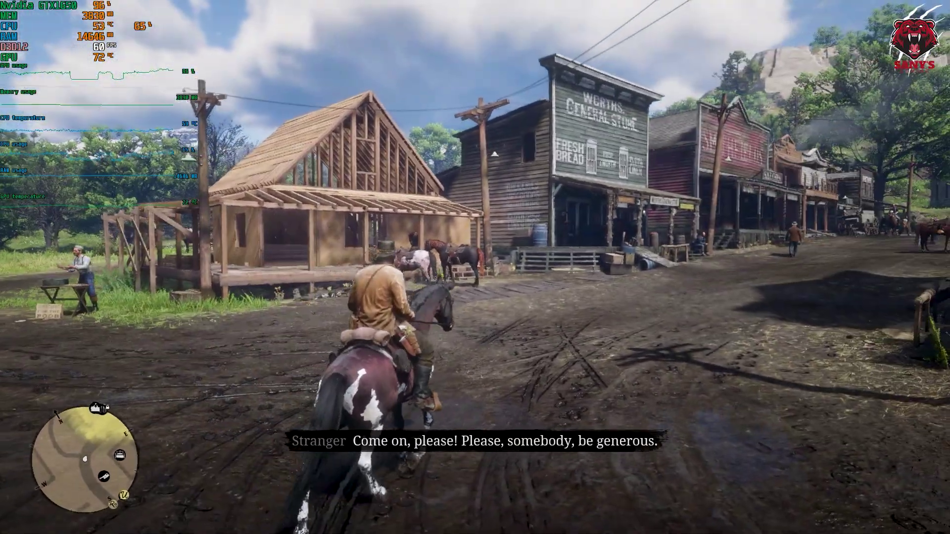
key("w")
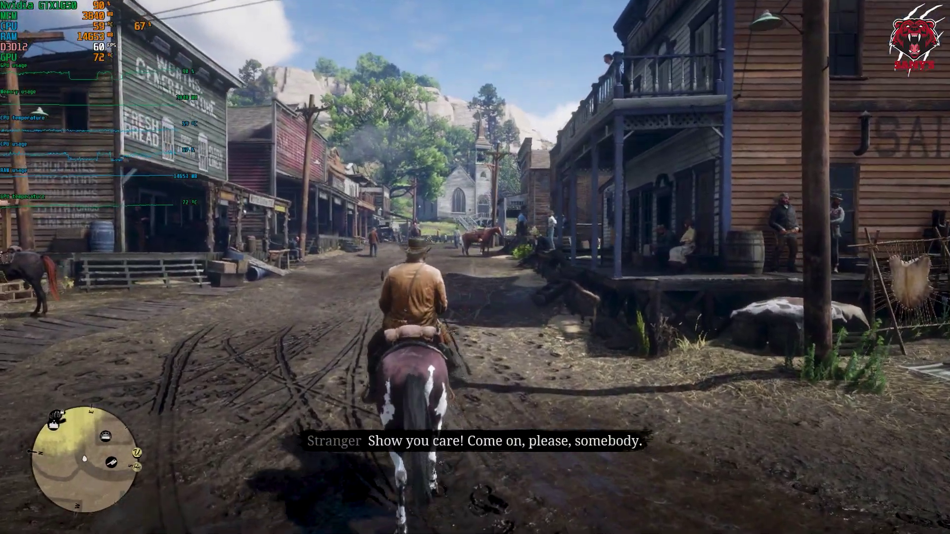